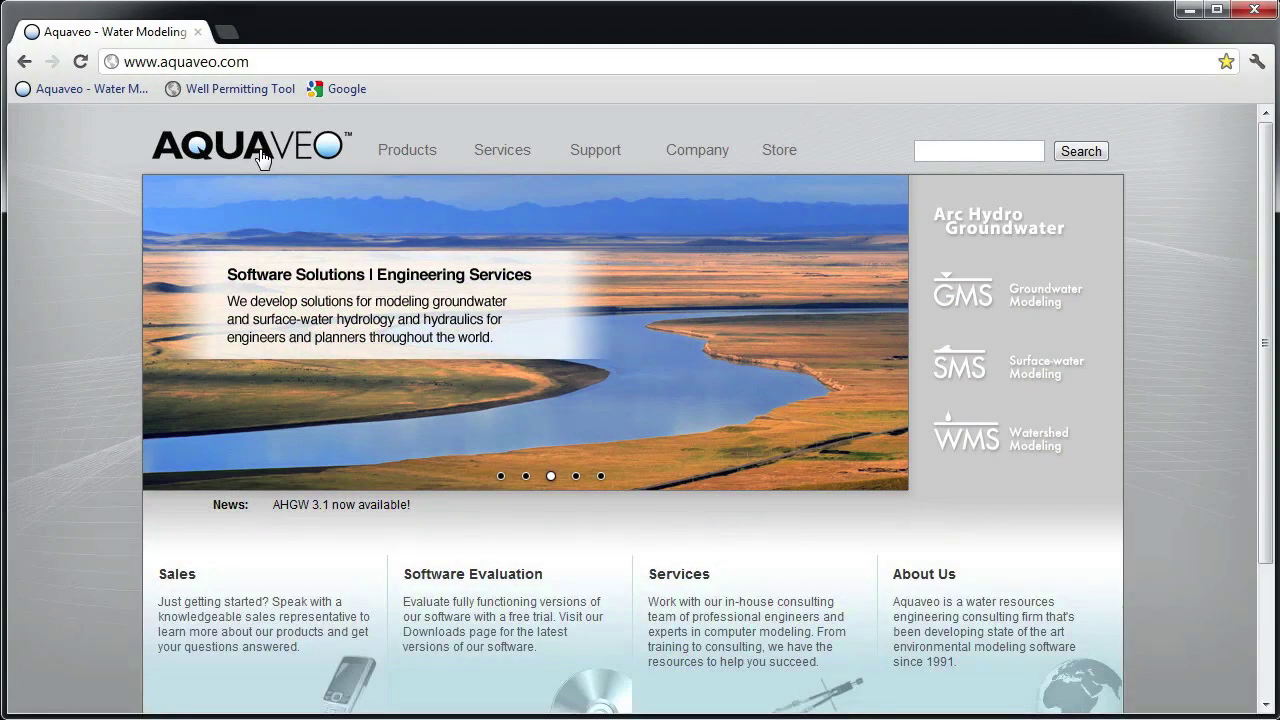
Step: Open the Well Permitting Tool and overlay N. Utah County Model Layer 1 hydraulic conductivity
{"action": "left_click", "coordinate": [199, 88]}
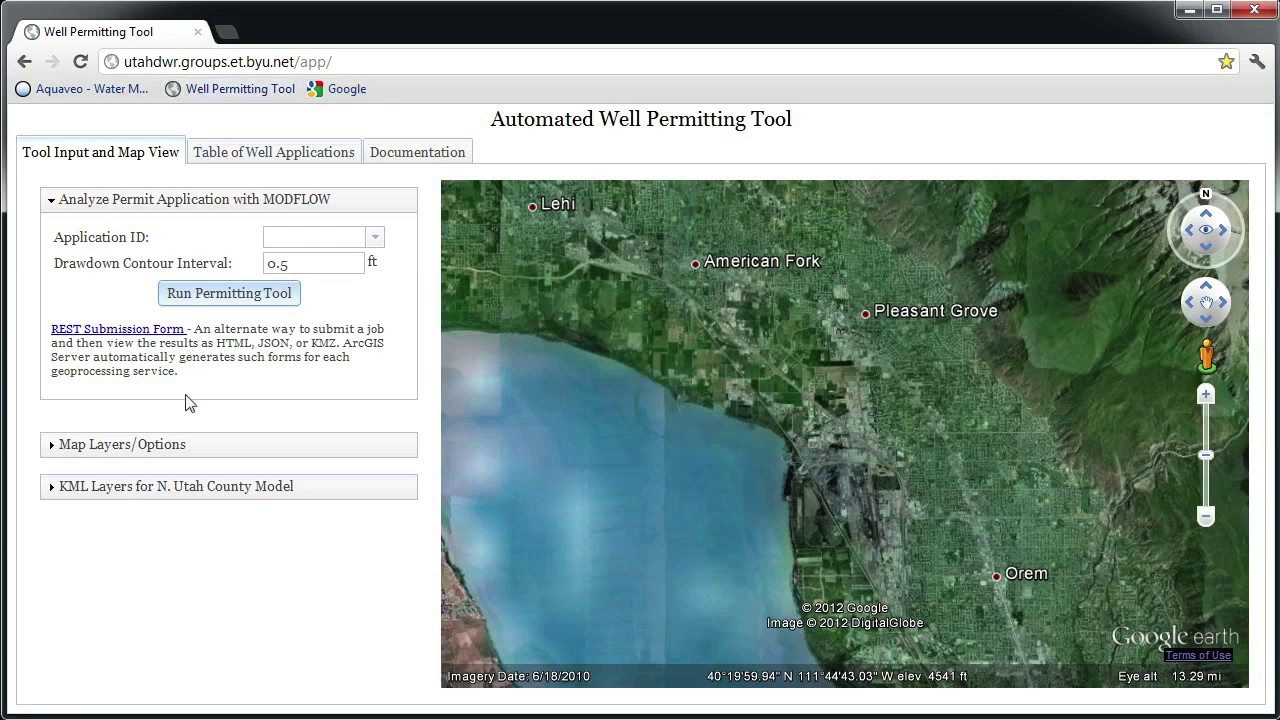
{"action": "left_click", "coordinate": [188, 488]}
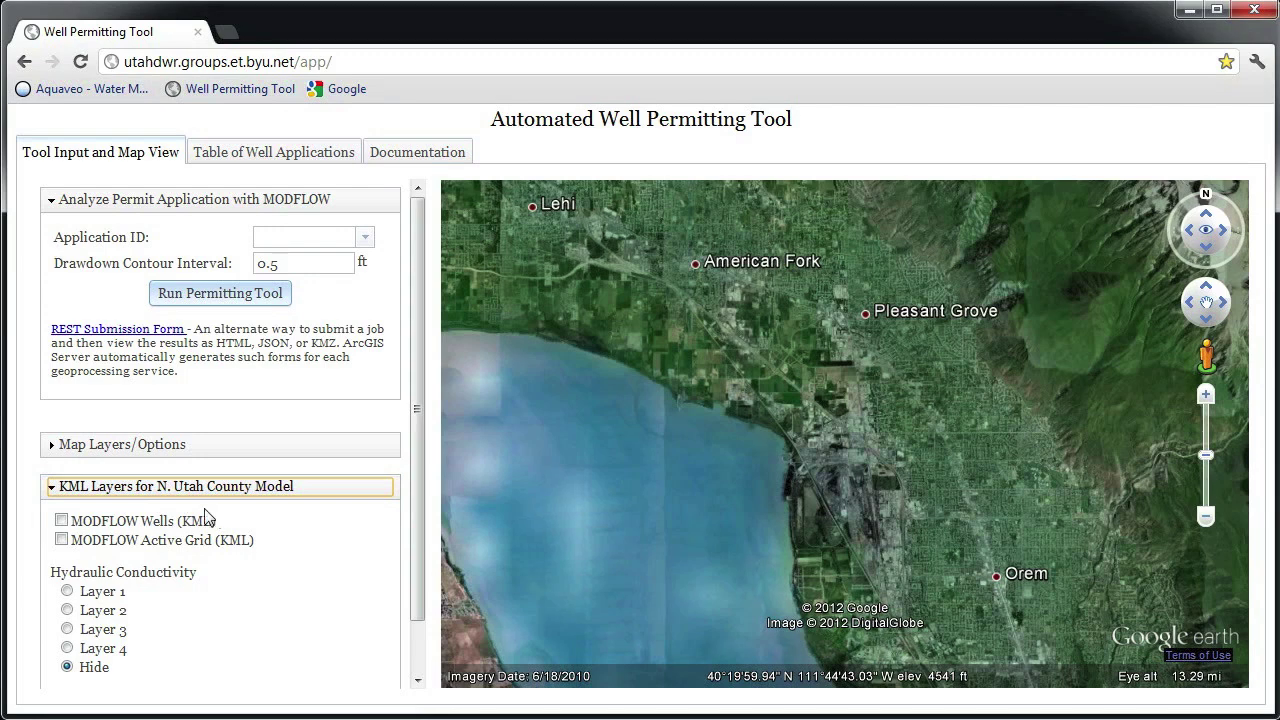
{"action": "left_click", "coordinate": [67, 592]}
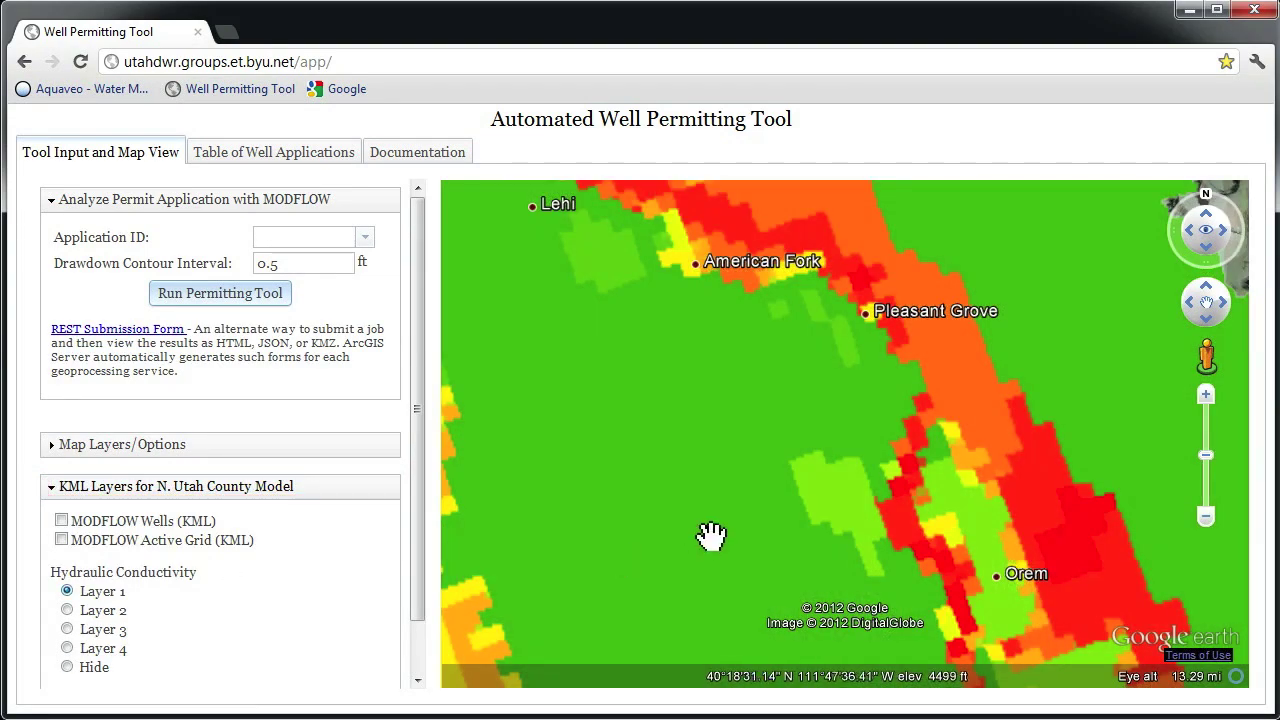
Step: Fade the Layer 1 conductivity overlay and show the MODFLOW active grid
{"action": "scroll", "coordinate": [417, 628], "scroll_direction": "down", "scroll_amount": 3}
{"action": "left_click_drag", "start_coordinate": [293, 643], "coordinate": [208, 654]}
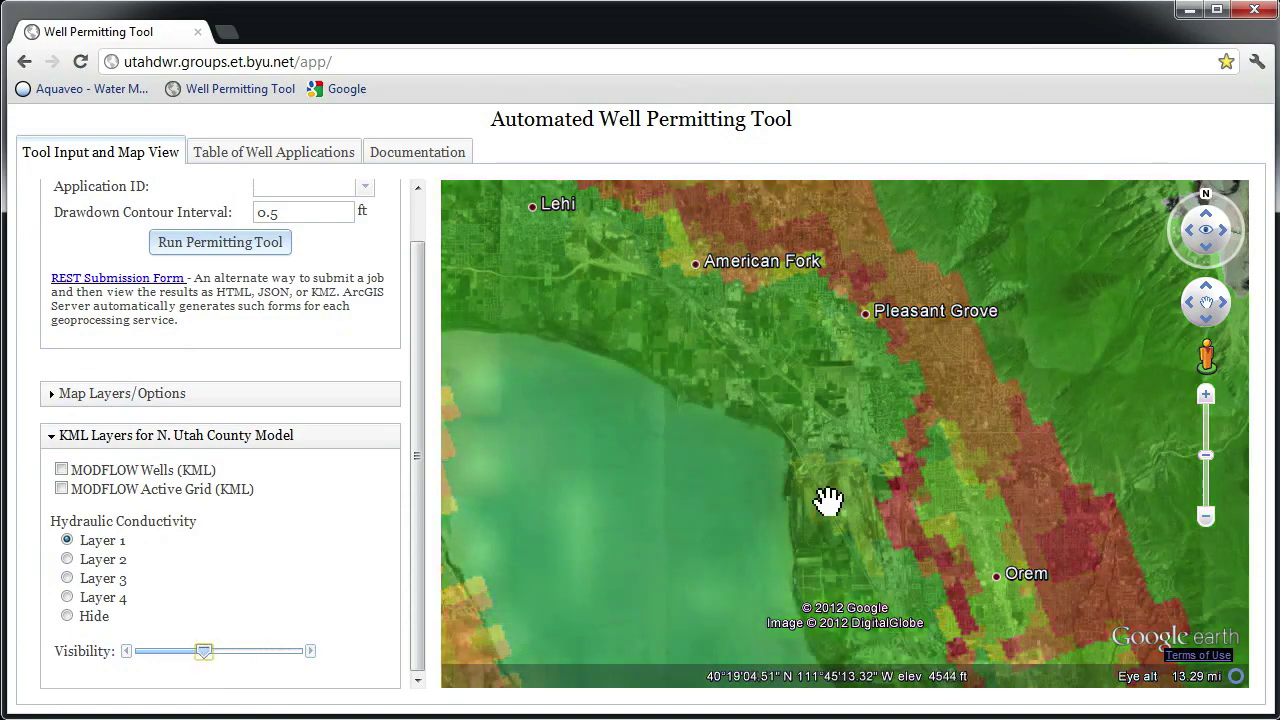
{"action": "scroll", "coordinate": [828, 500], "scroll_direction": "down", "scroll_amount": 3}
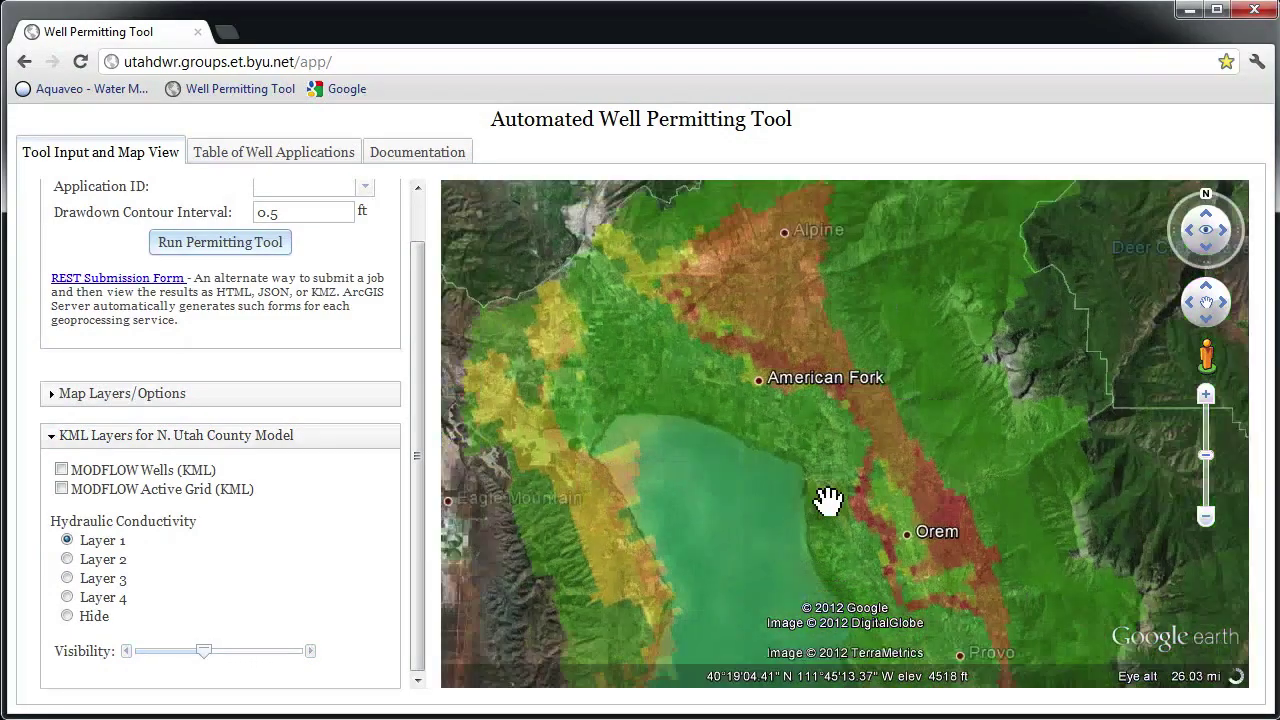
{"action": "scroll", "coordinate": [823, 500], "scroll_direction": "down", "scroll_amount": 1}
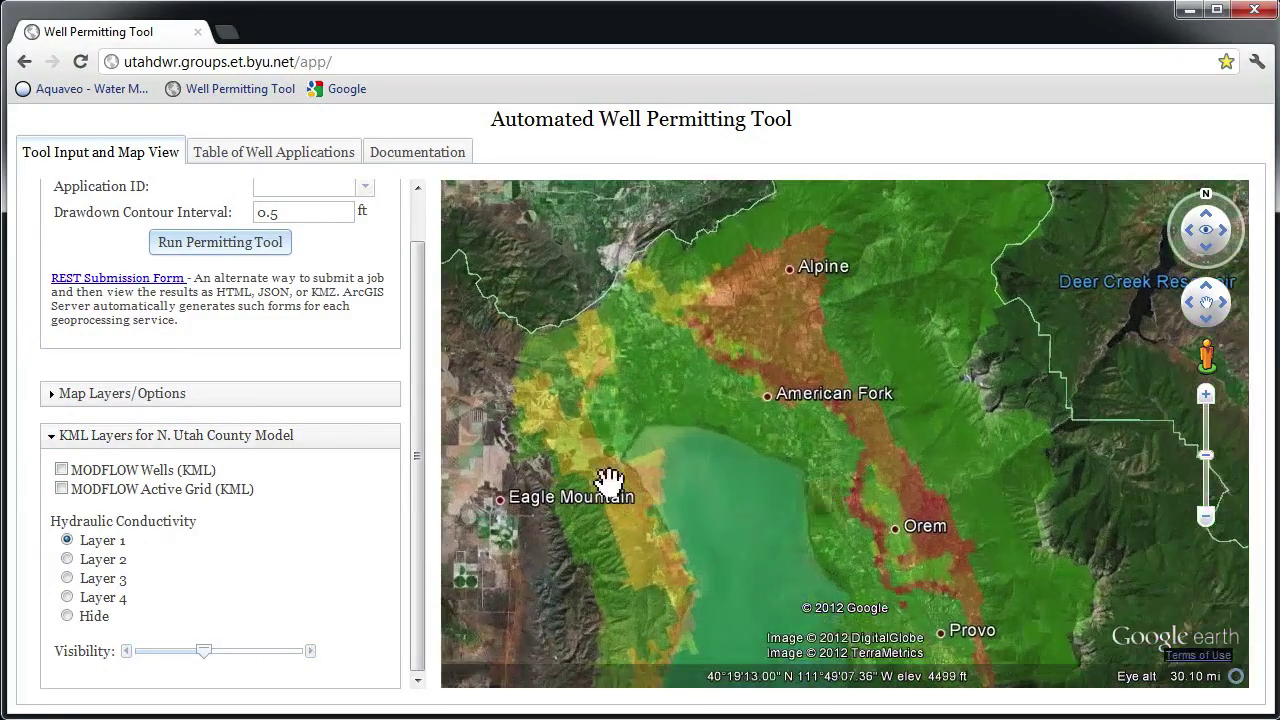
{"action": "left_click", "coordinate": [61, 488]}
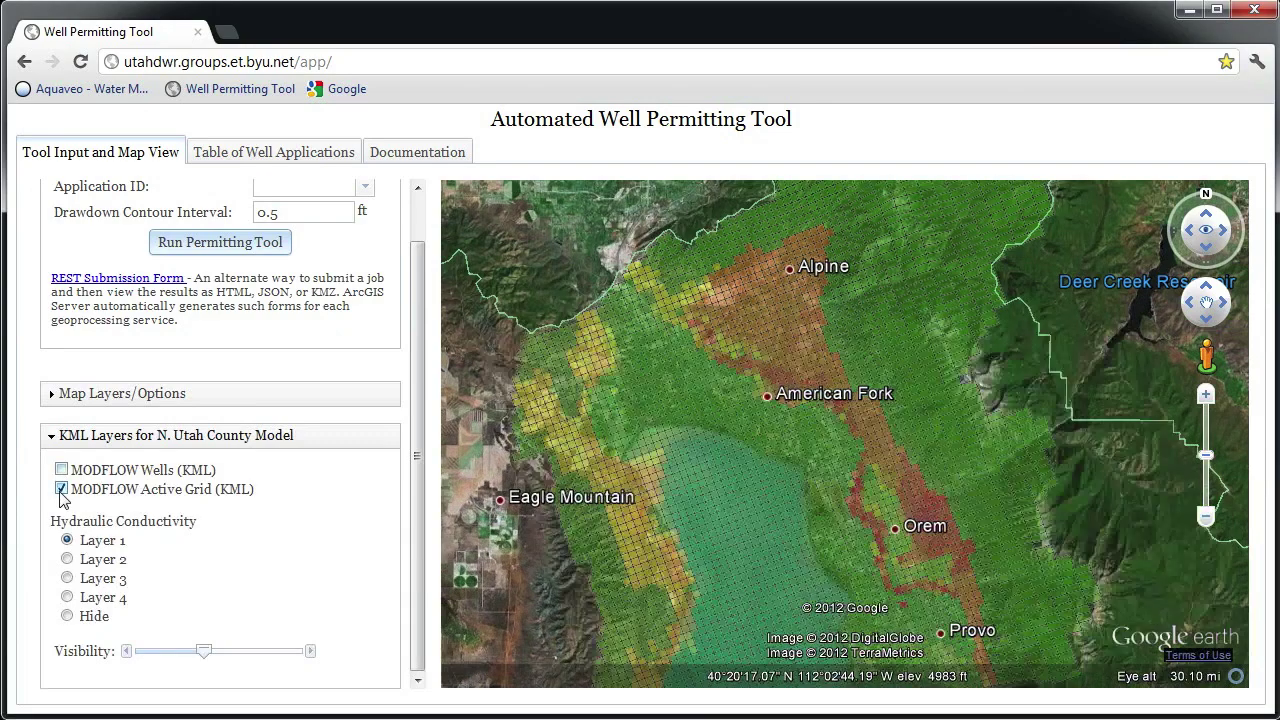
Step: Switch the conductivity overlay to Layer 2, then Layer 3, and show the MODFLOW wells
{"action": "left_click", "coordinate": [67, 560]}
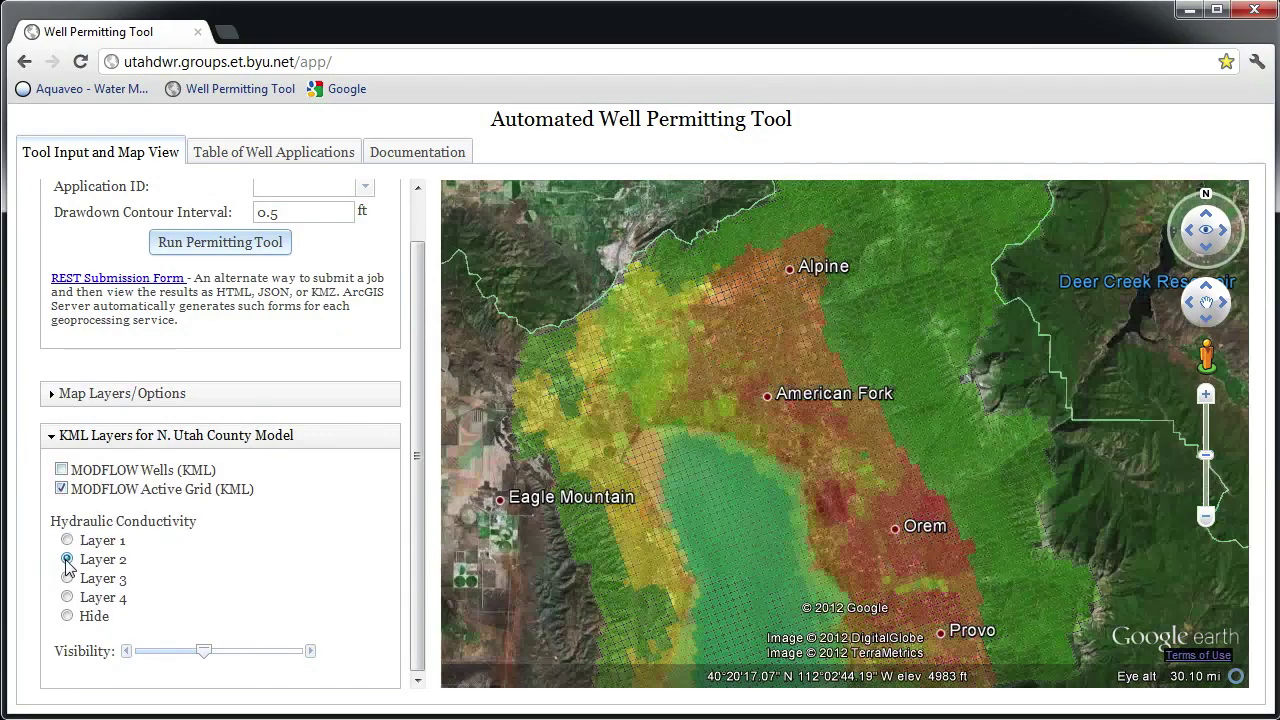
{"action": "left_click_drag", "start_coordinate": [206, 658], "coordinate": [220, 656]}
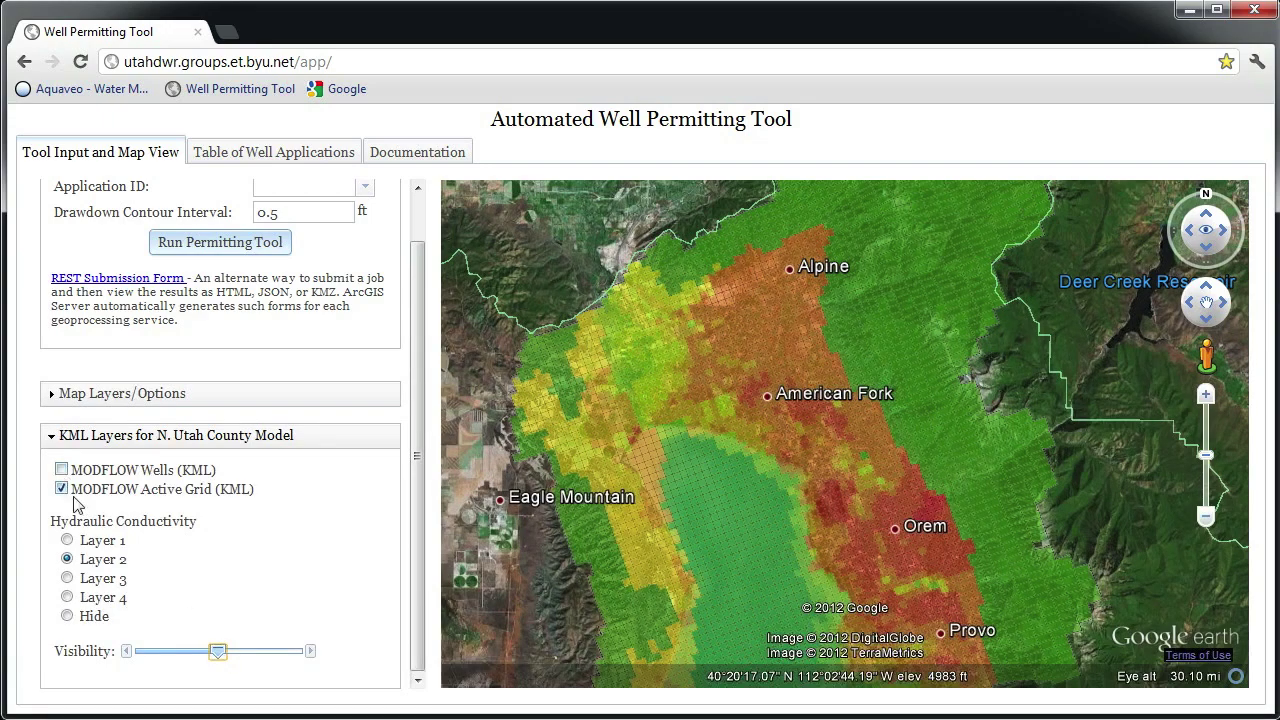
{"action": "left_click", "coordinate": [67, 578]}
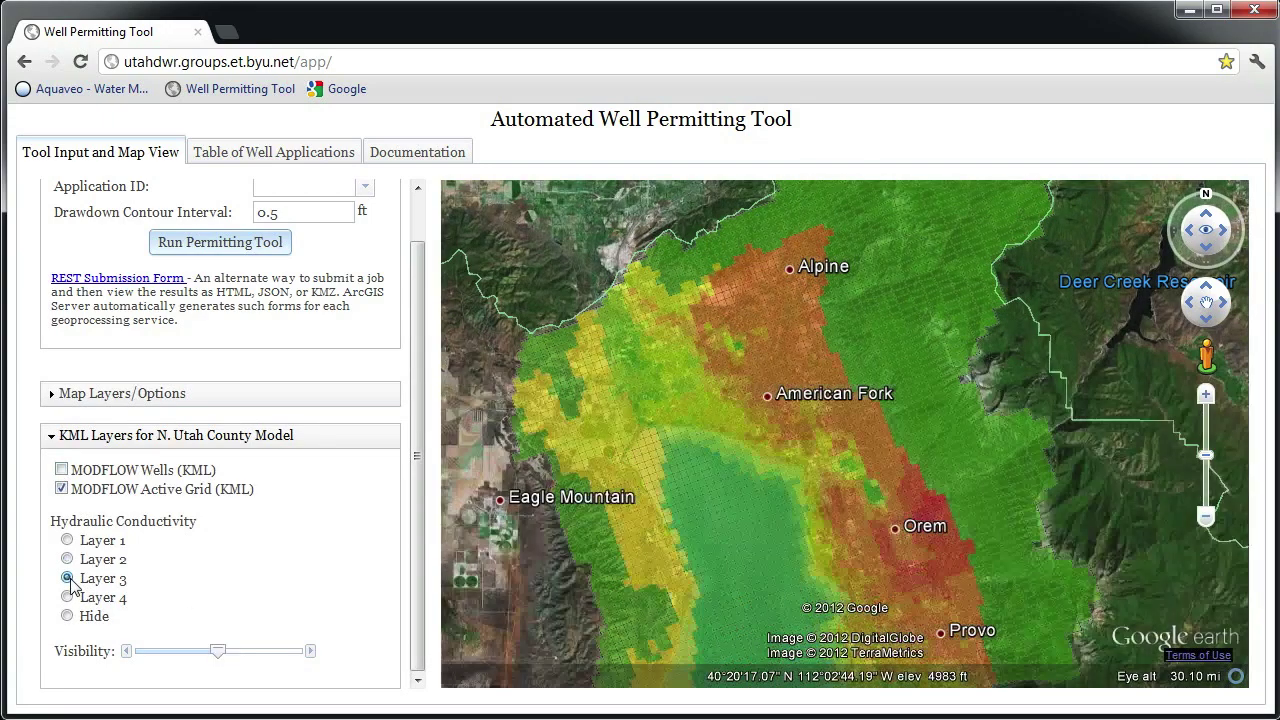
{"action": "left_click", "coordinate": [61, 469]}
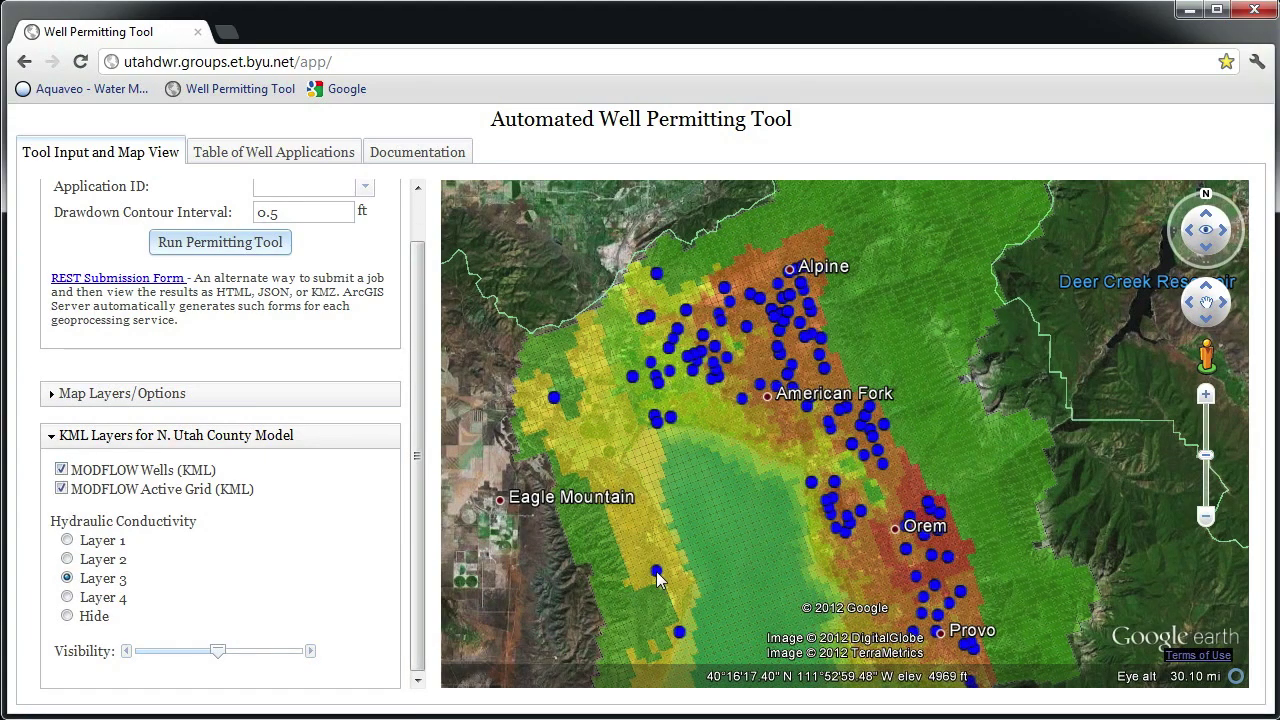
Step: Inspect one well's pumping details (-5999 cfd, layer K 2), then close the balloon
{"action": "left_click", "coordinate": [656, 571]}
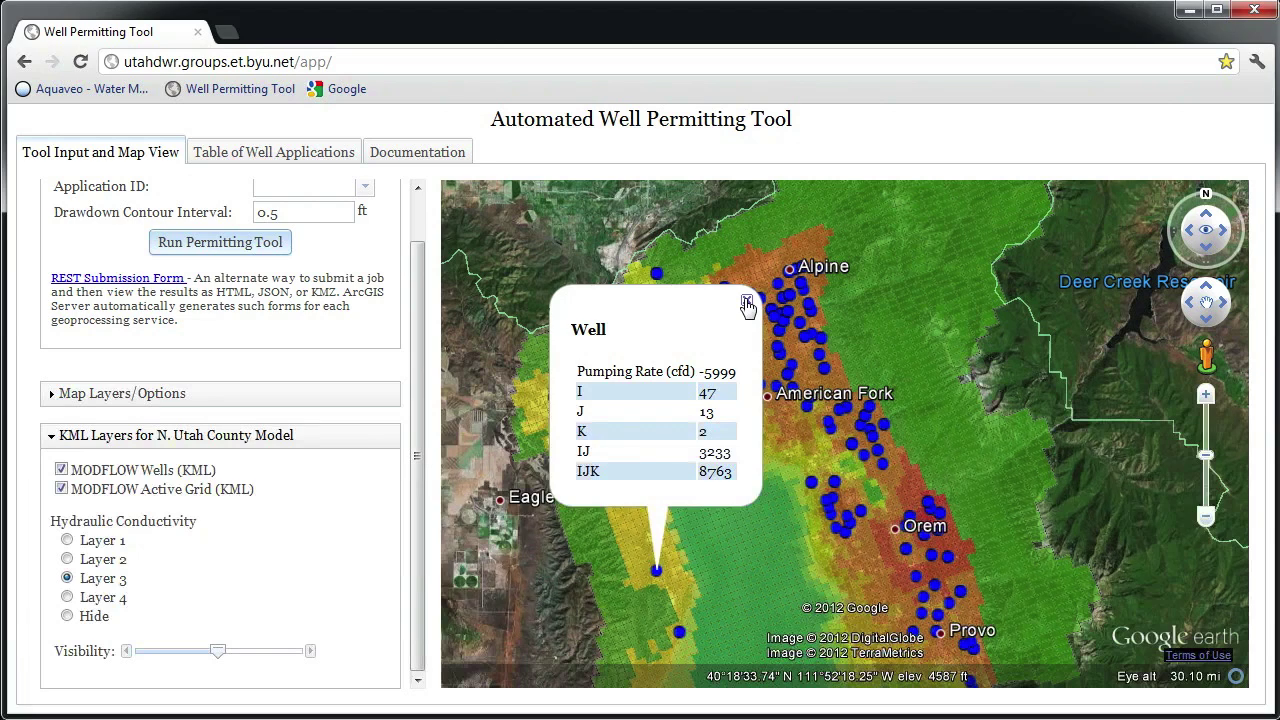
{"action": "left_click", "coordinate": [746, 303]}
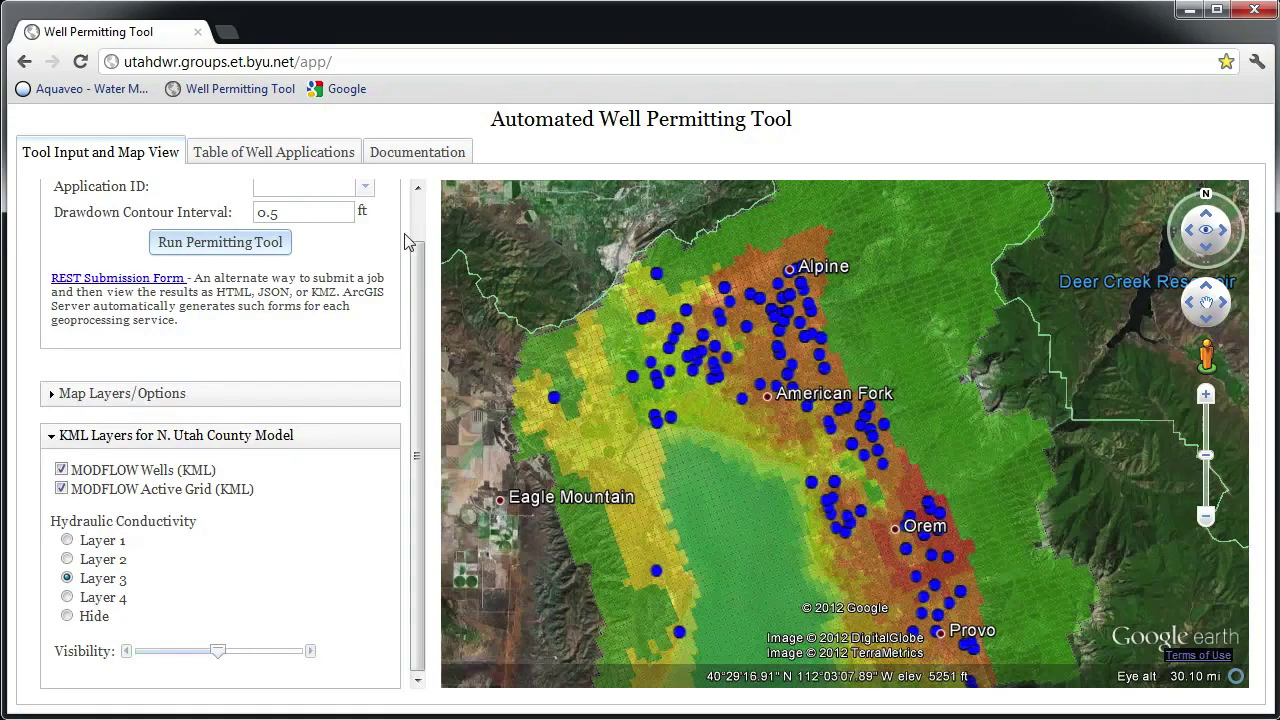
{"action": "scroll", "coordinate": [424, 272], "scroll_direction": "up", "scroll_amount": 2}
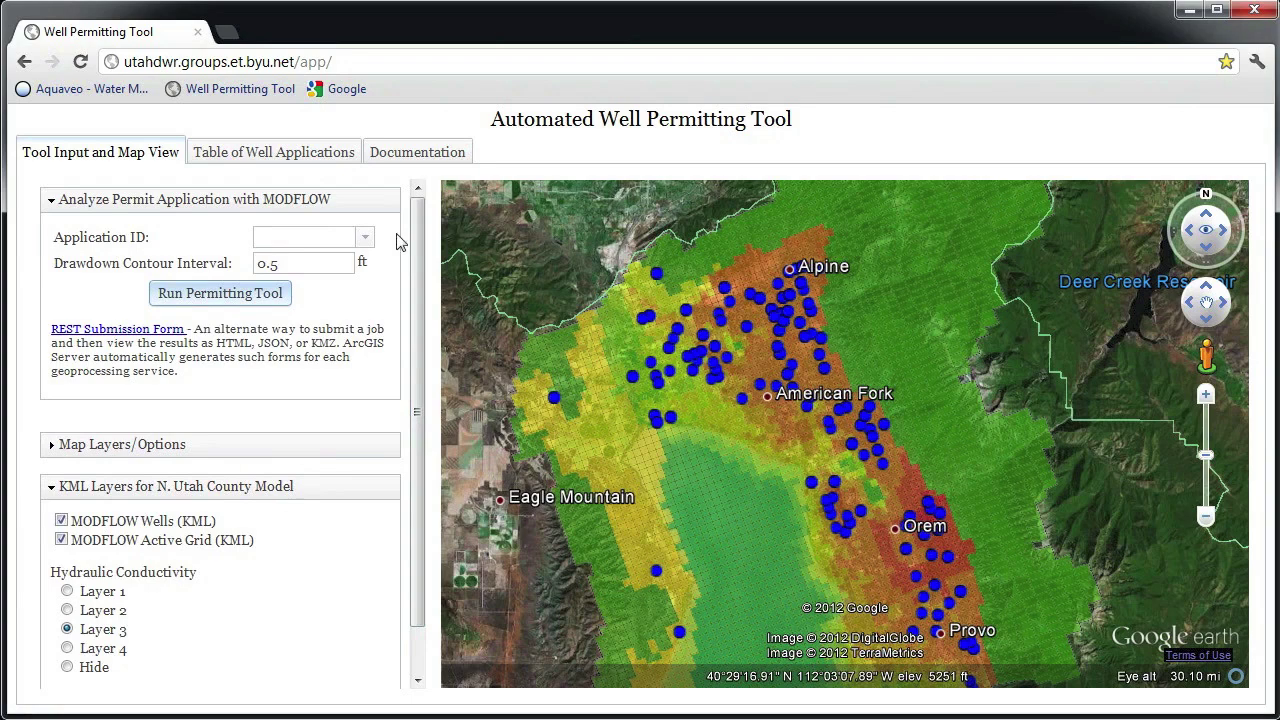
Step: Select application 1001 from the Application ID list
{"action": "left_click", "coordinate": [366, 240]}
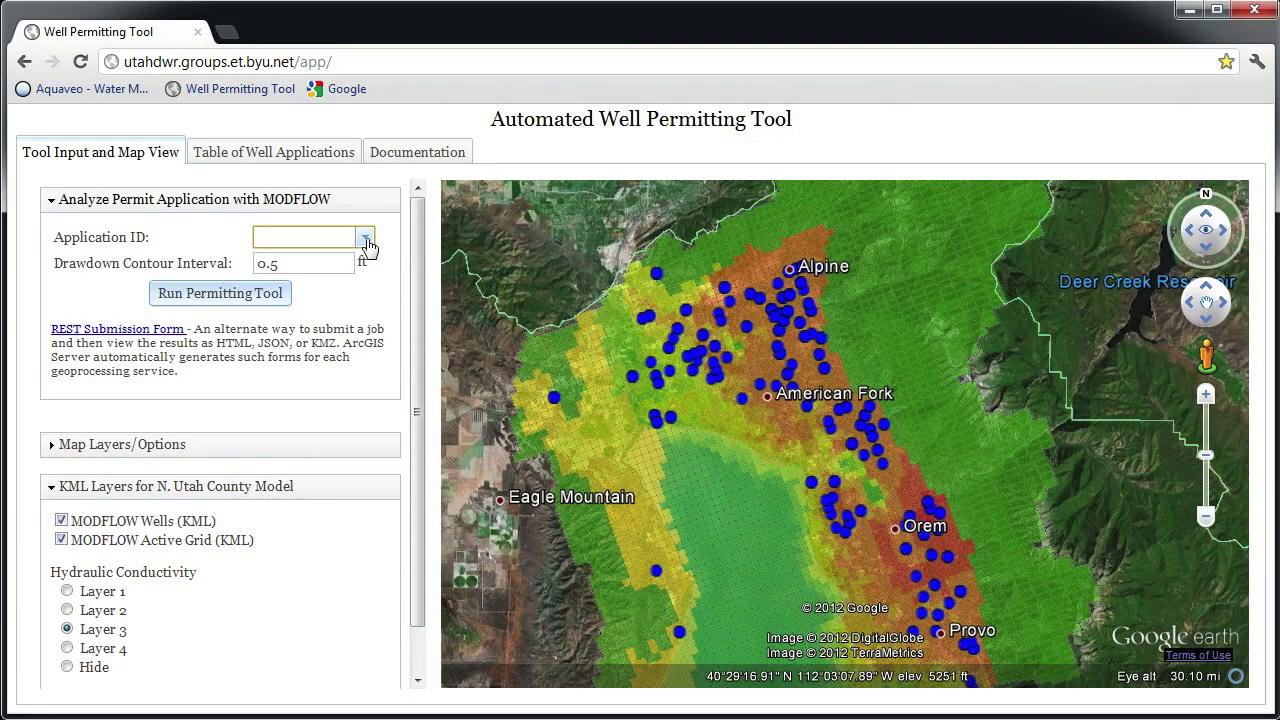
{"action": "left_click", "coordinate": [366, 242]}
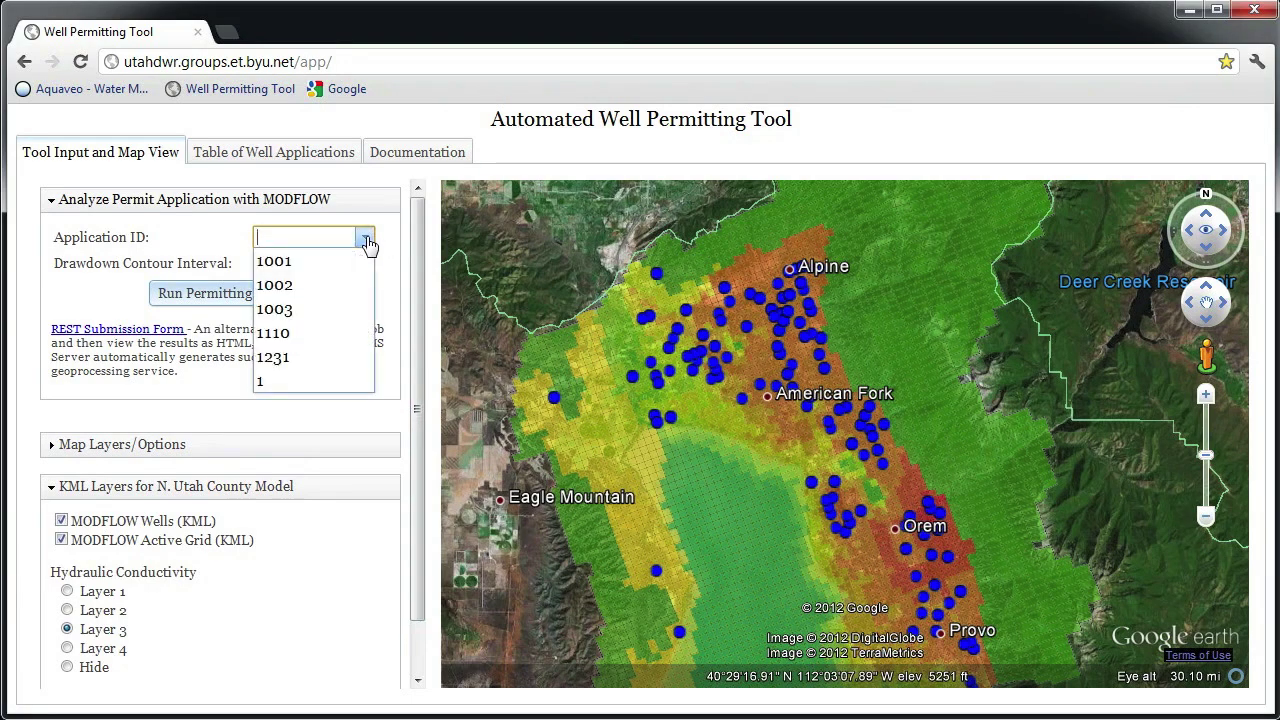
{"action": "left_click", "coordinate": [320, 262]}
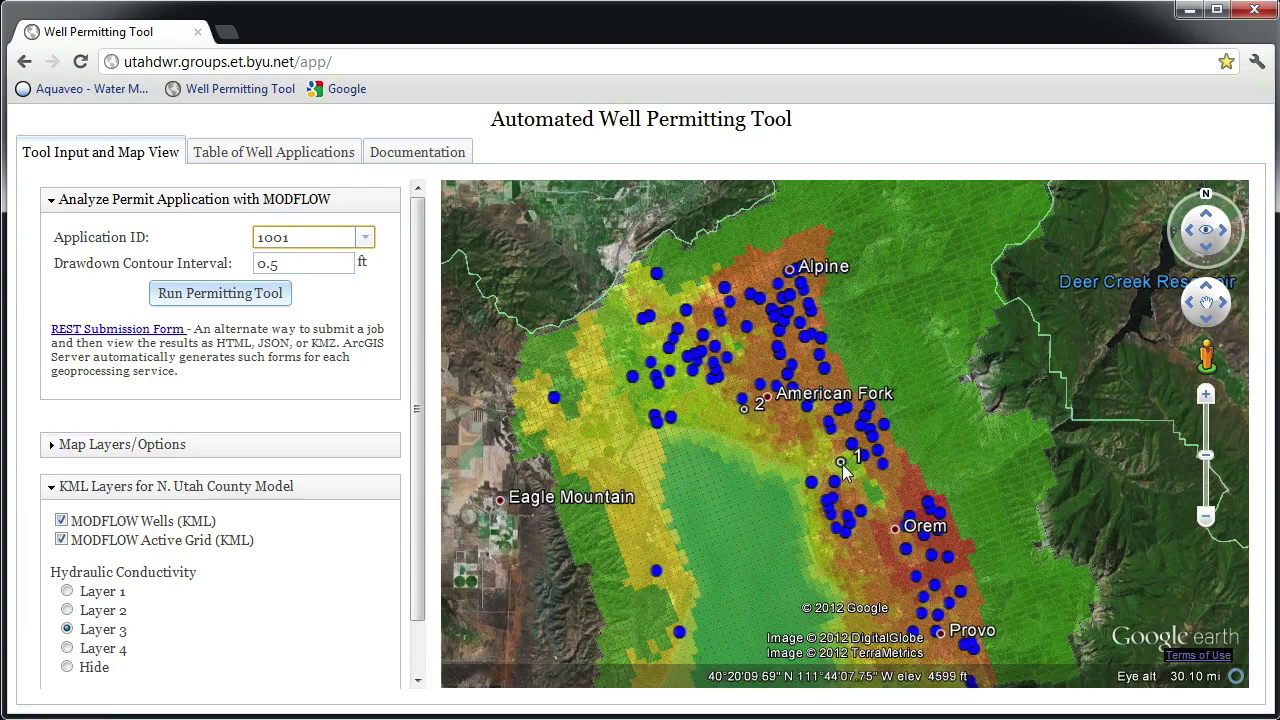
Step: Check proposed well 2's details, then bring up the Table of Well Applications
{"action": "left_click", "coordinate": [743, 411]}
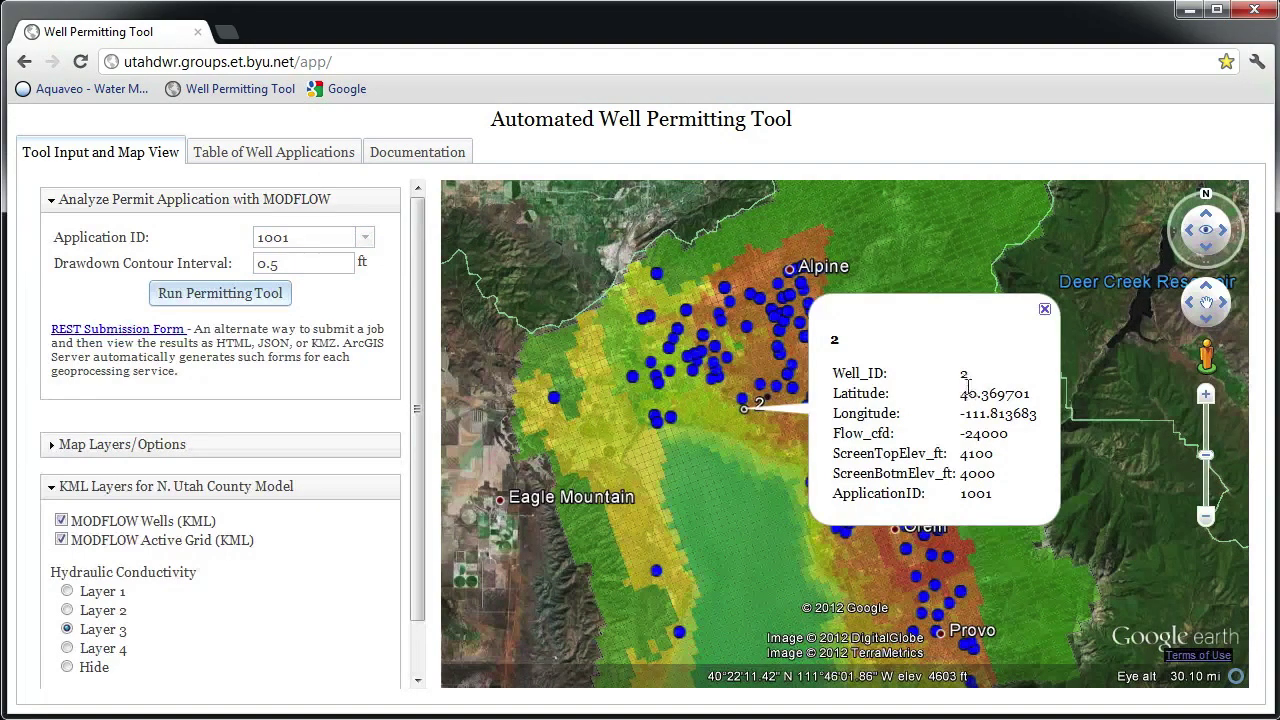
{"action": "left_click", "coordinate": [1045, 313]}
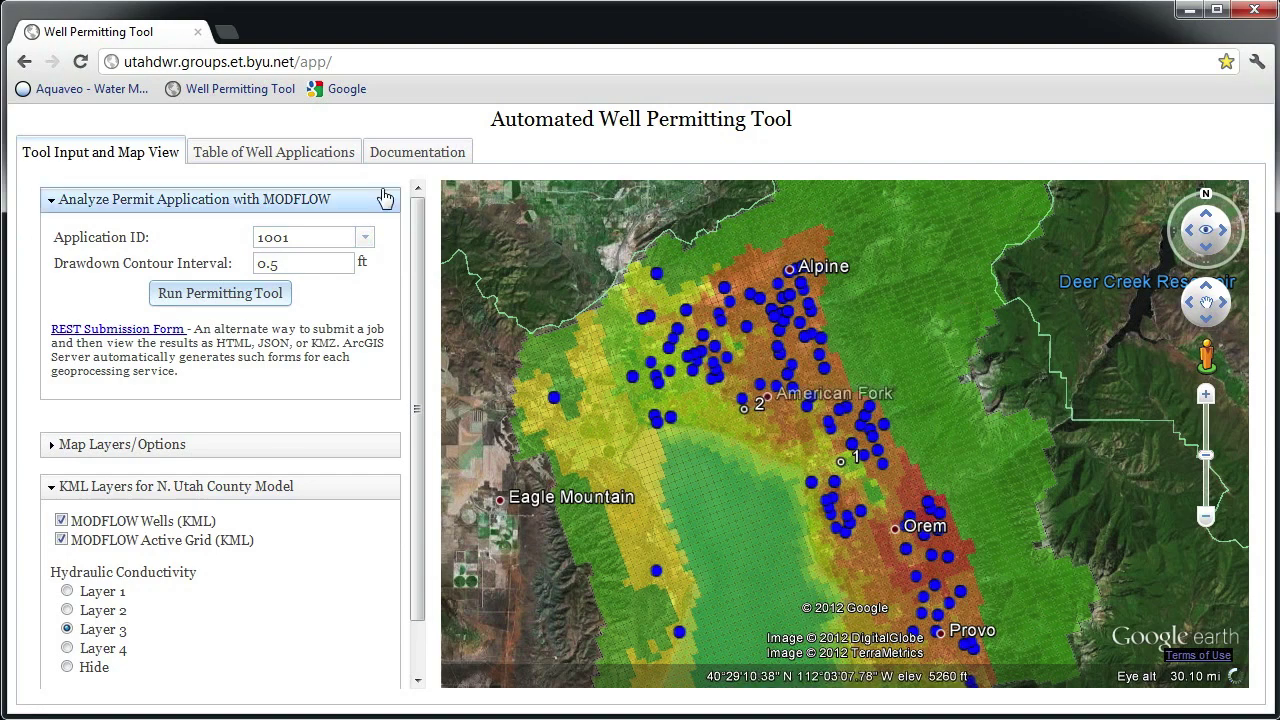
{"action": "left_click", "coordinate": [329, 160]}
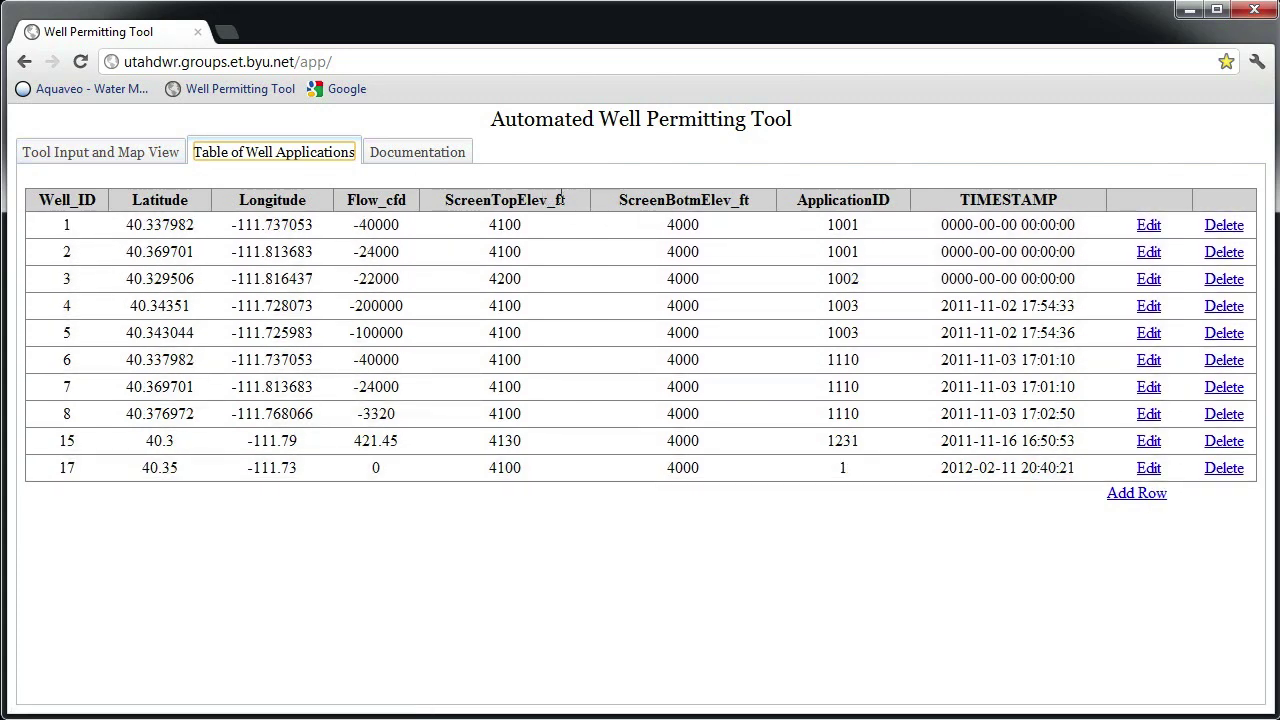
{"action": "left_click", "coordinate": [155, 158]}
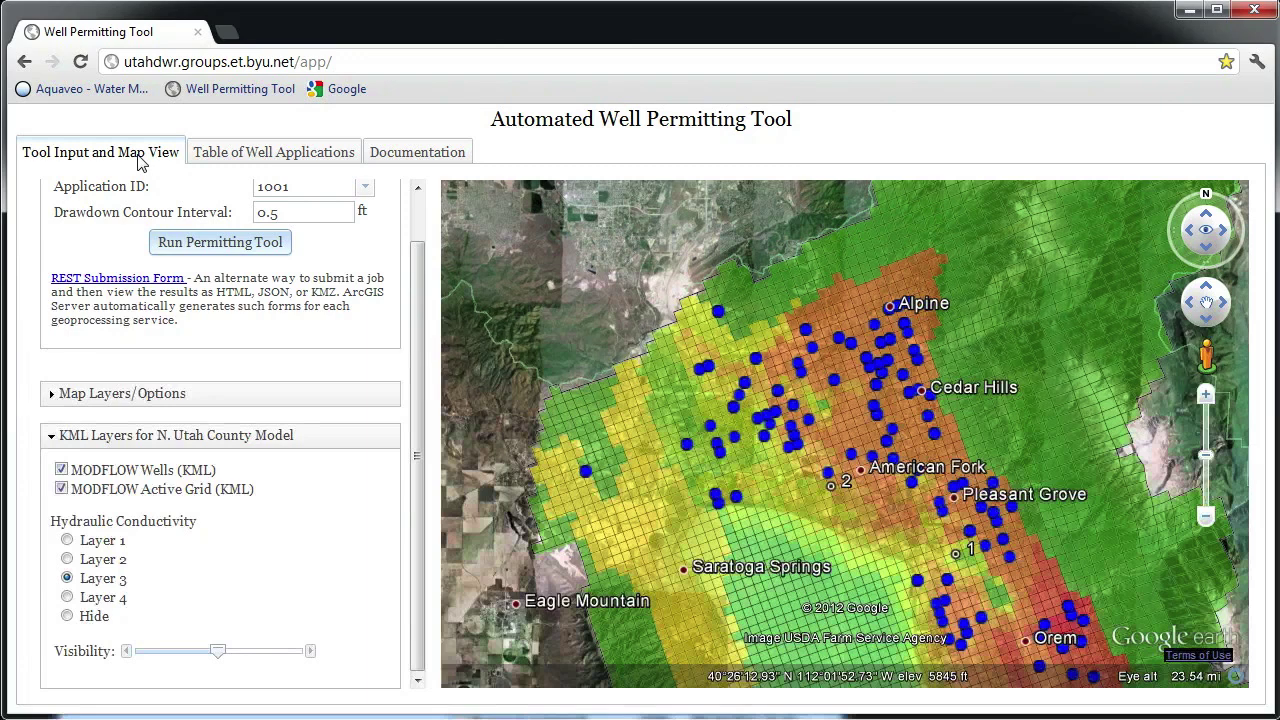
Step: Set the drawdown contour interval to 0.1 ft and run the analysis for application 1001
{"action": "left_click", "coordinate": [281, 213]}
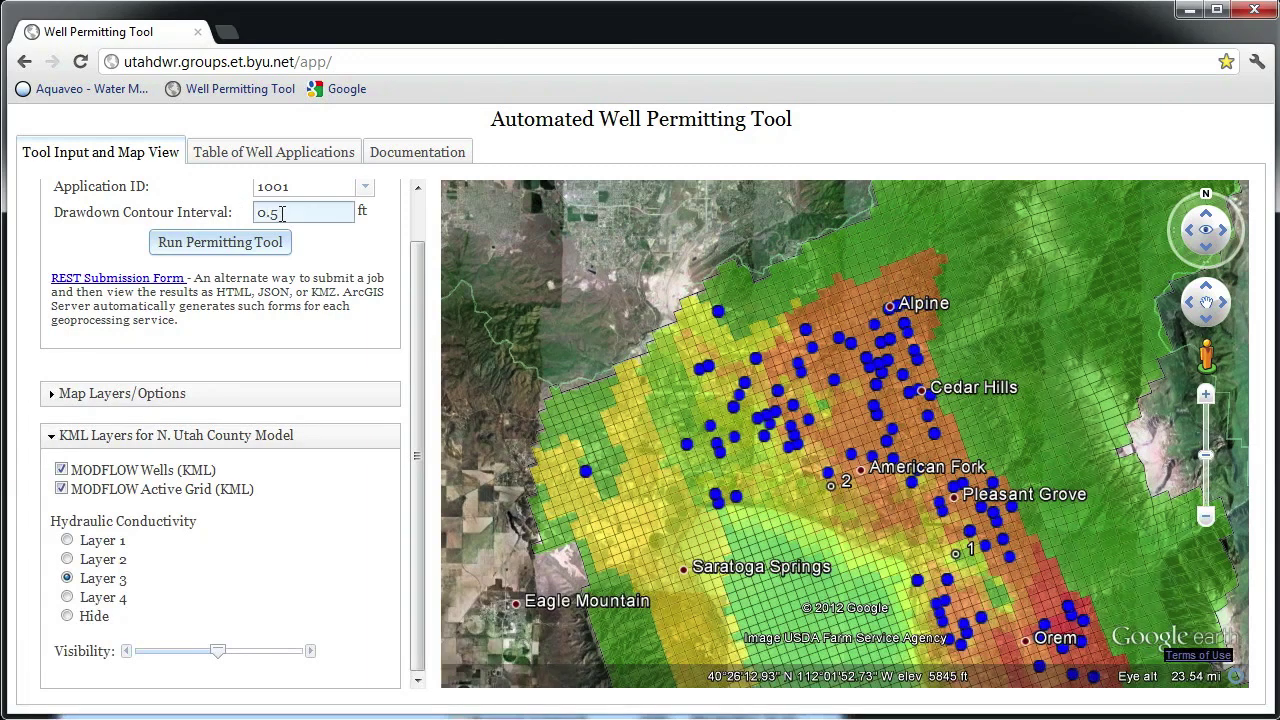
{"action": "key", "text": "BackSpace"}
{"action": "type", "text": "1"}
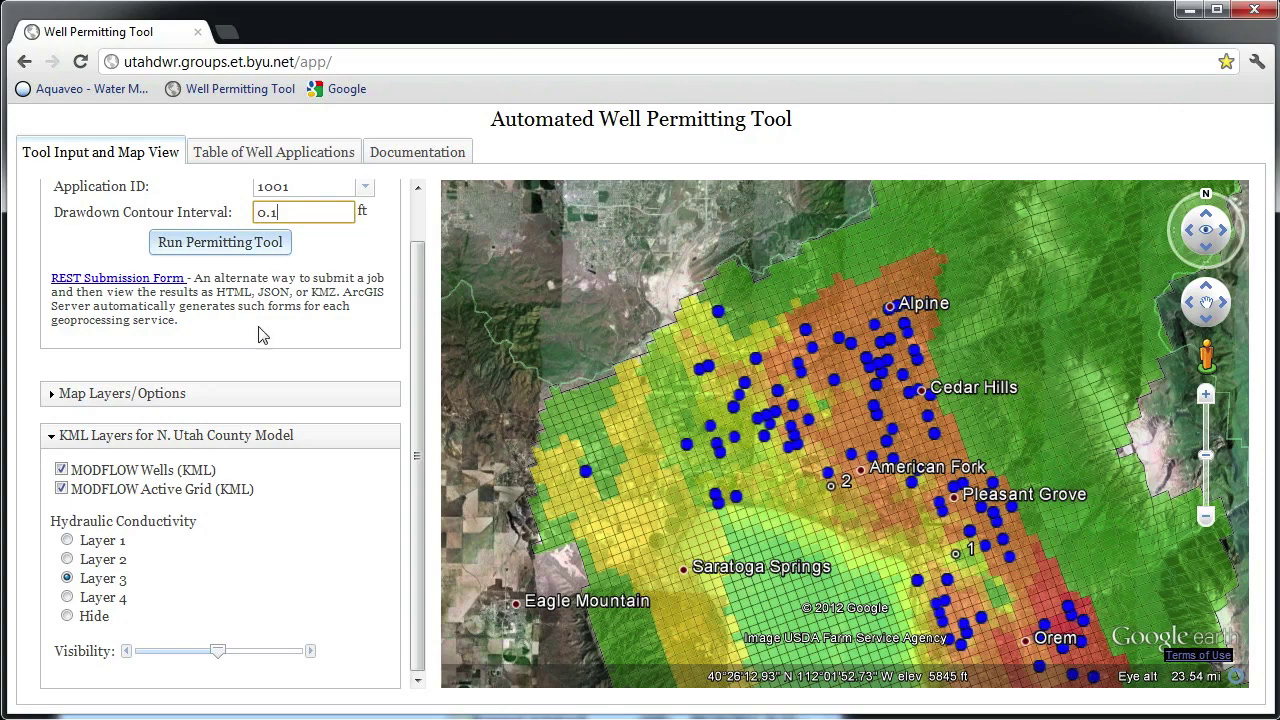
{"action": "left_click", "coordinate": [230, 246]}
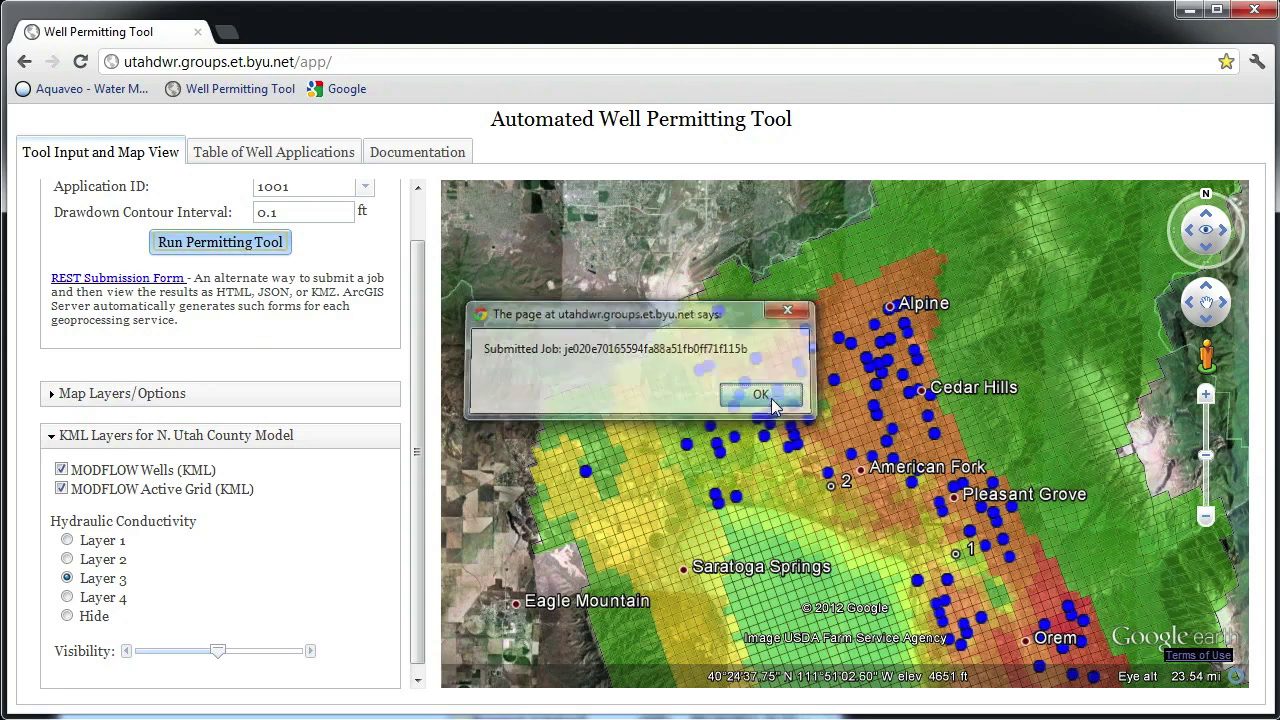
{"action": "left_click", "coordinate": [760, 395]}
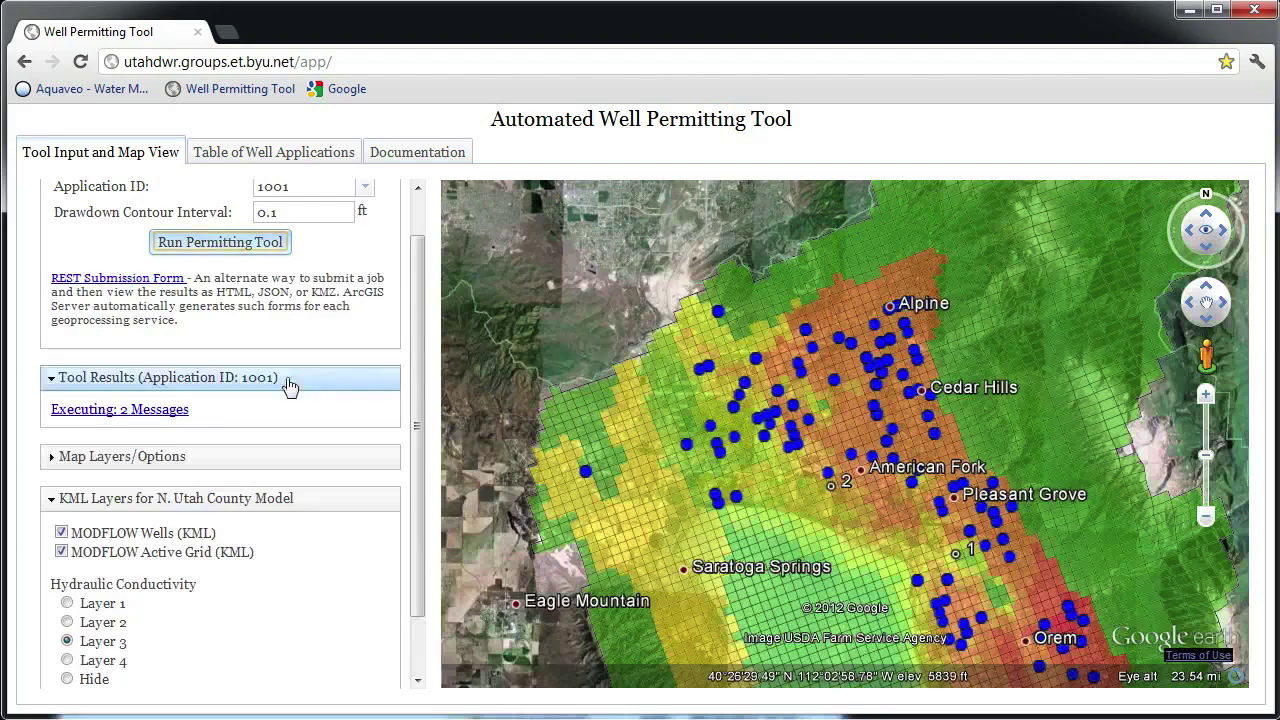
Step: Show the running job's execution messages and move that window to the screen centre
{"action": "left_click", "coordinate": [168, 418]}
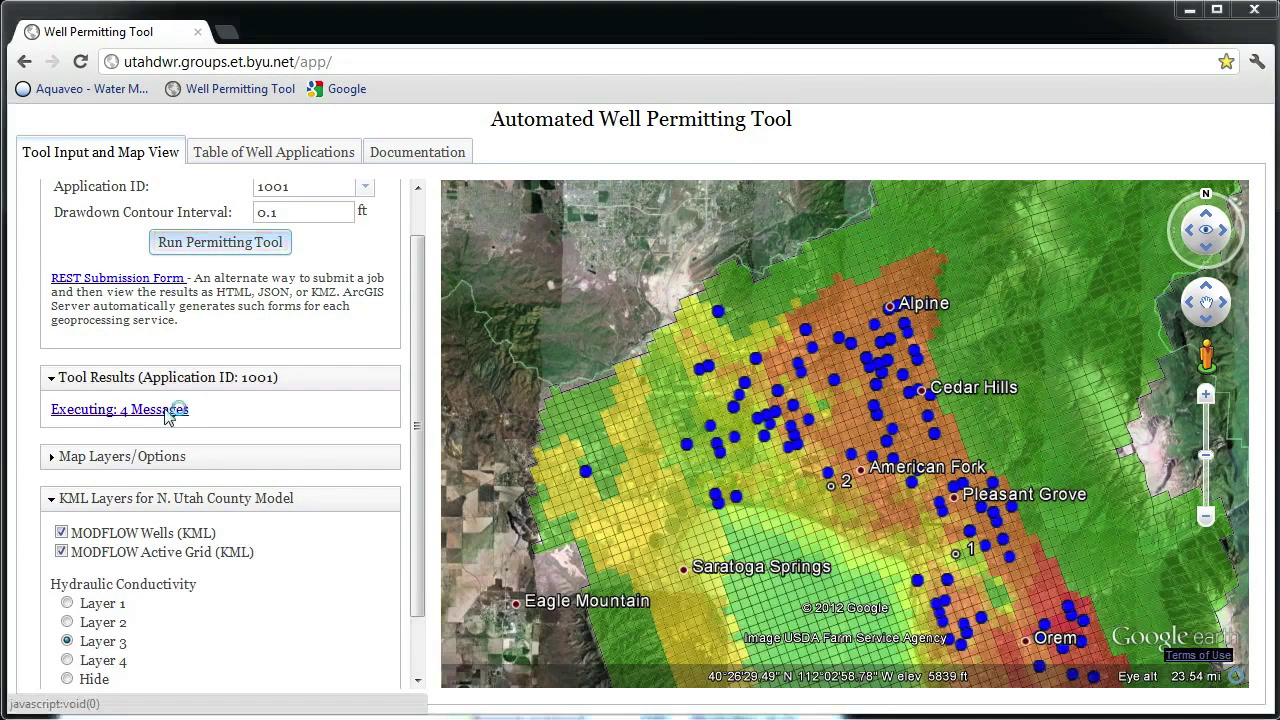
{"action": "left_click_drag", "start_coordinate": [242, 28], "coordinate": [586, 149]}
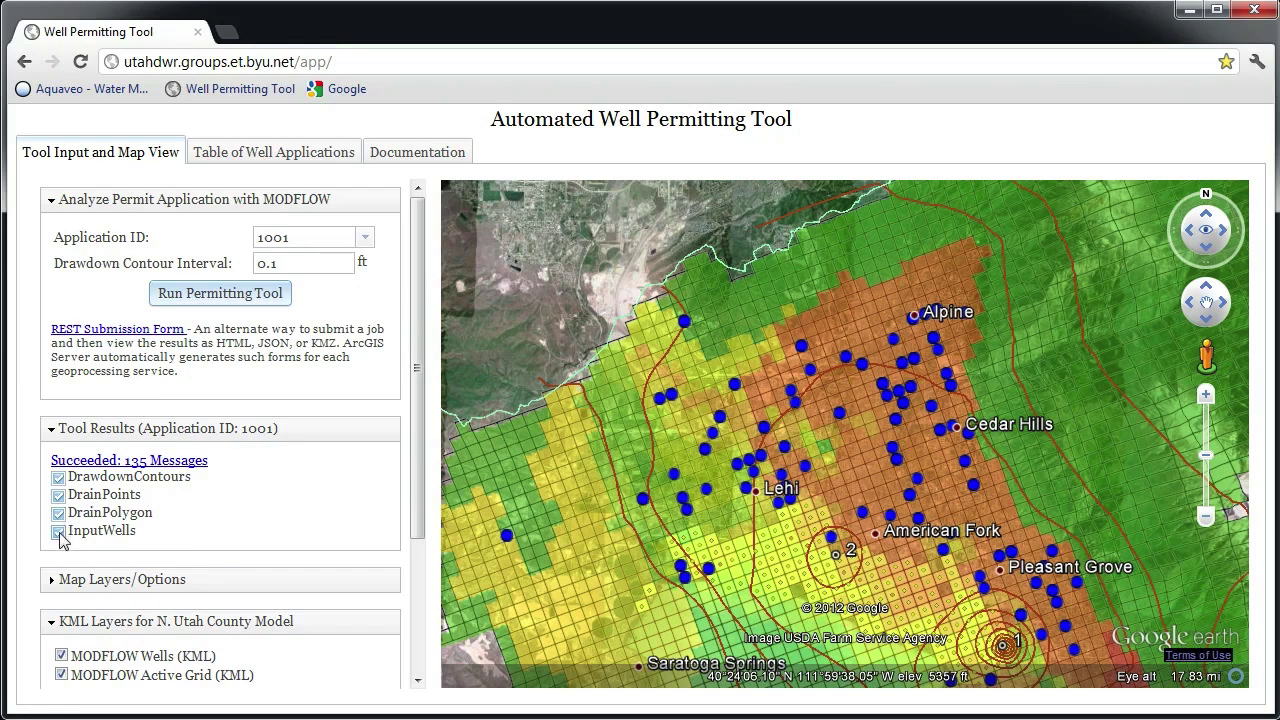
Step: Hide the input wells, drain polygon and MODFLOW wells layers
{"action": "left_click", "coordinate": [60, 533]}
{"action": "left_click", "coordinate": [59, 514]}
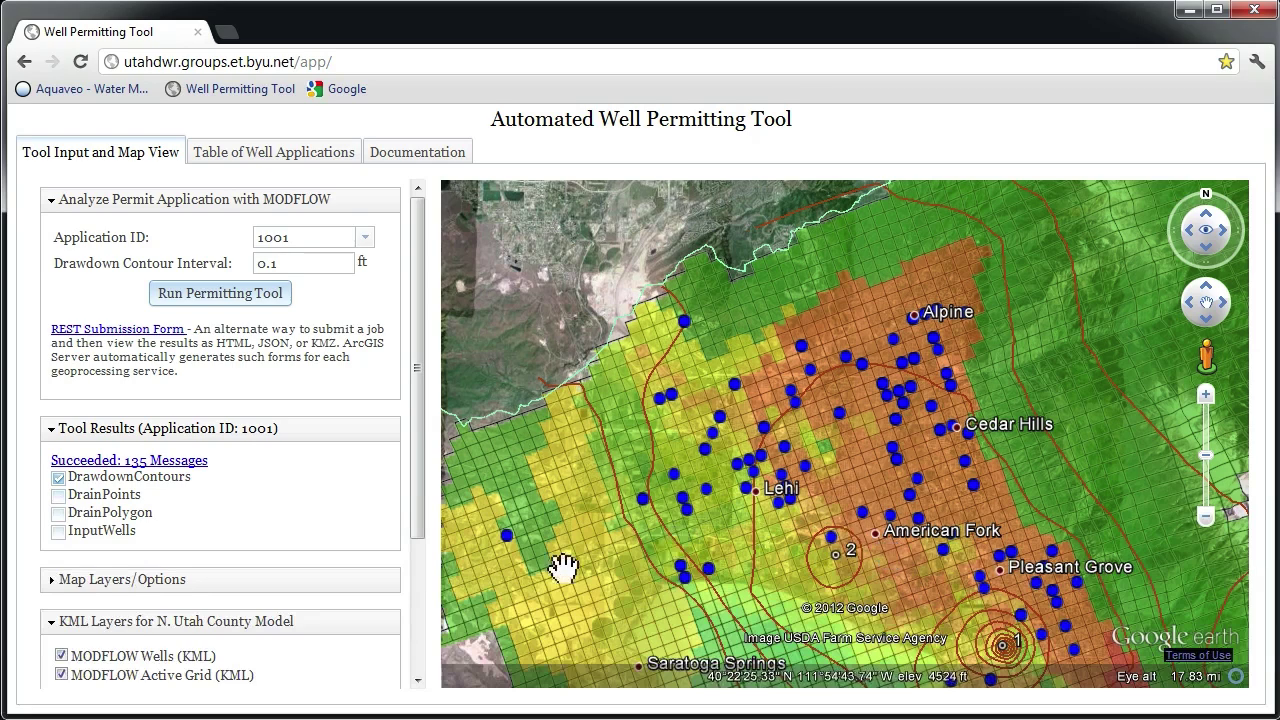
{"action": "scroll", "coordinate": [417, 590], "scroll_direction": "down", "scroll_amount": 2}
{"action": "left_click_drag", "start_coordinate": [417, 590], "coordinate": [422, 657]}
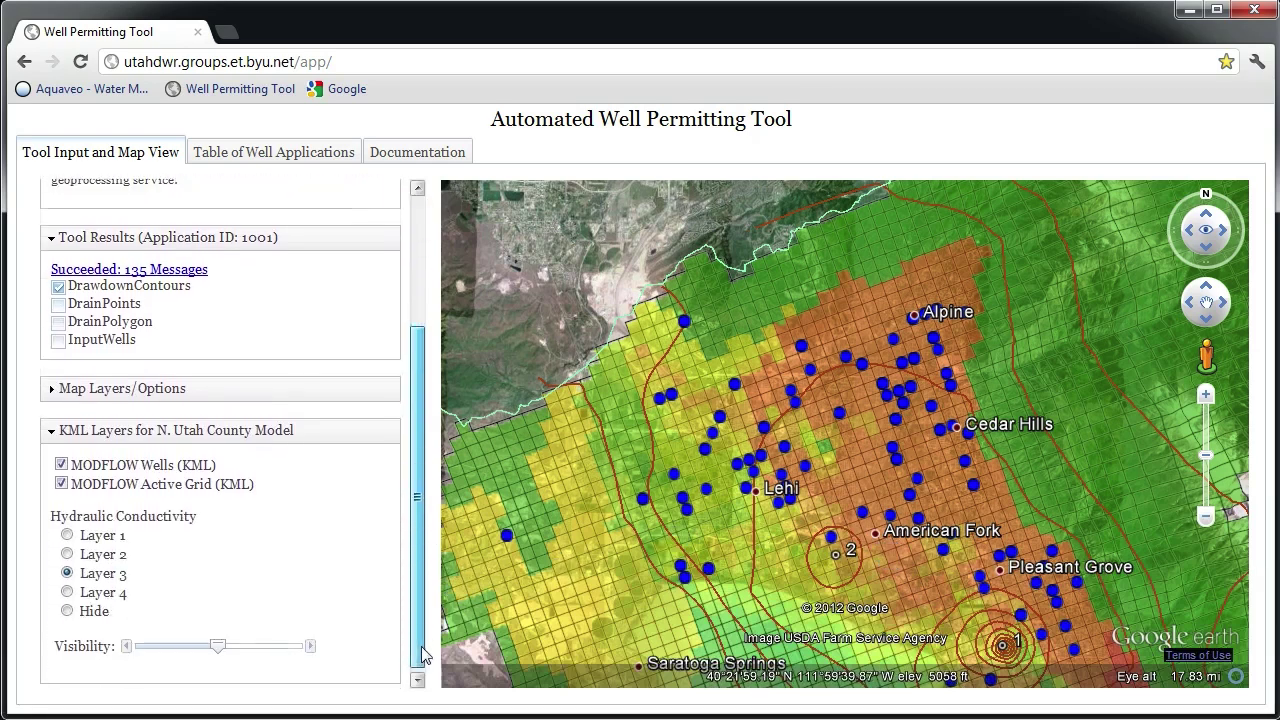
{"action": "left_click", "coordinate": [61, 465]}
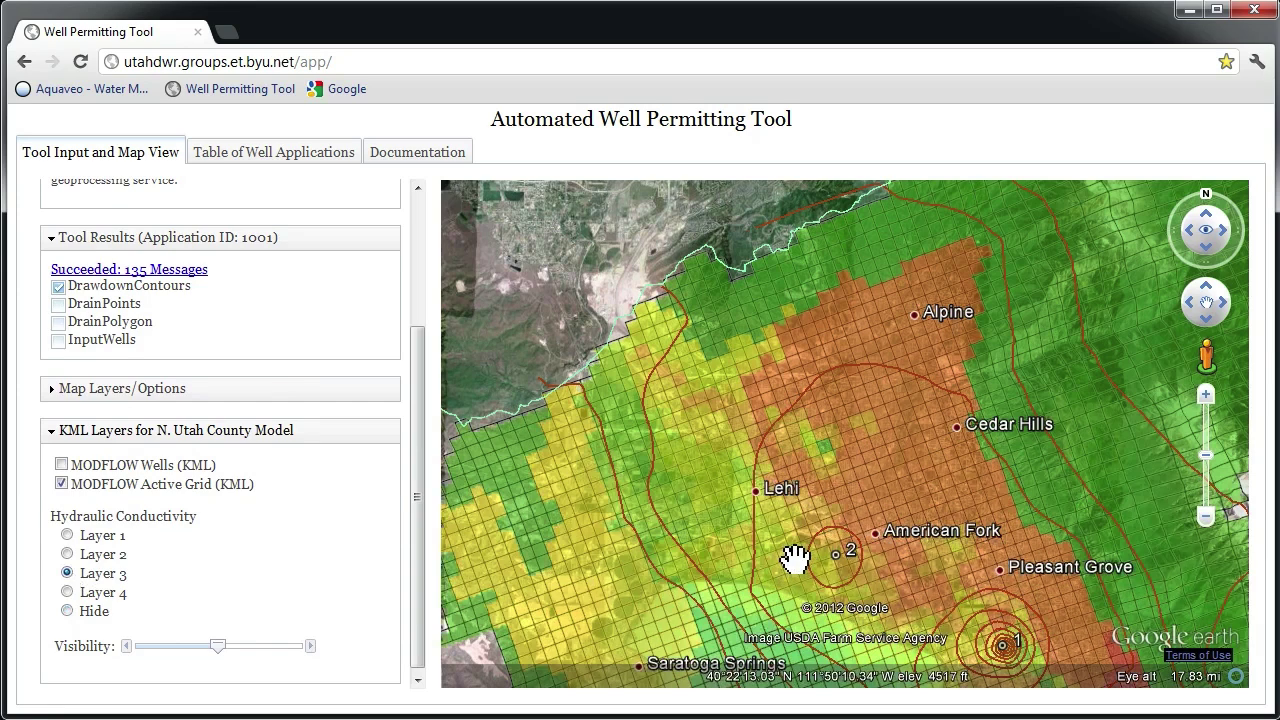
Step: Read the values of two drawdown contours, including the one around well 2
{"action": "left_click", "coordinate": [919, 376]}
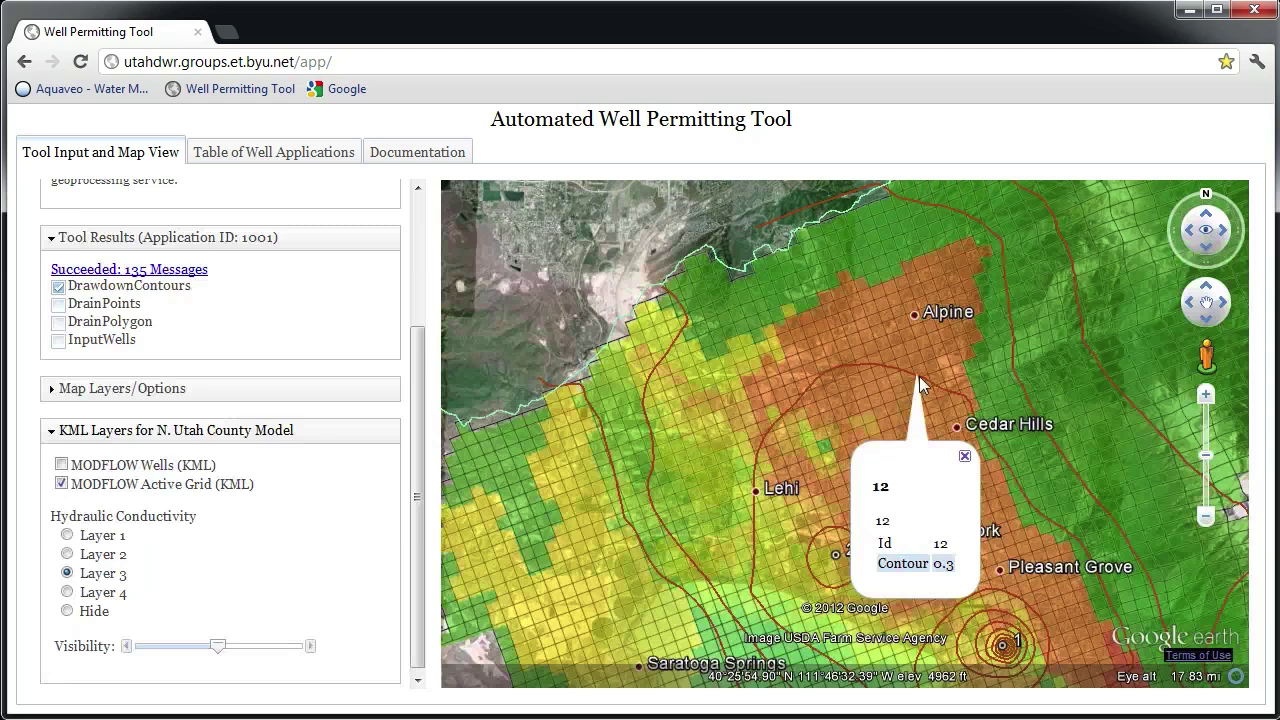
{"action": "left_click", "coordinate": [838, 528]}
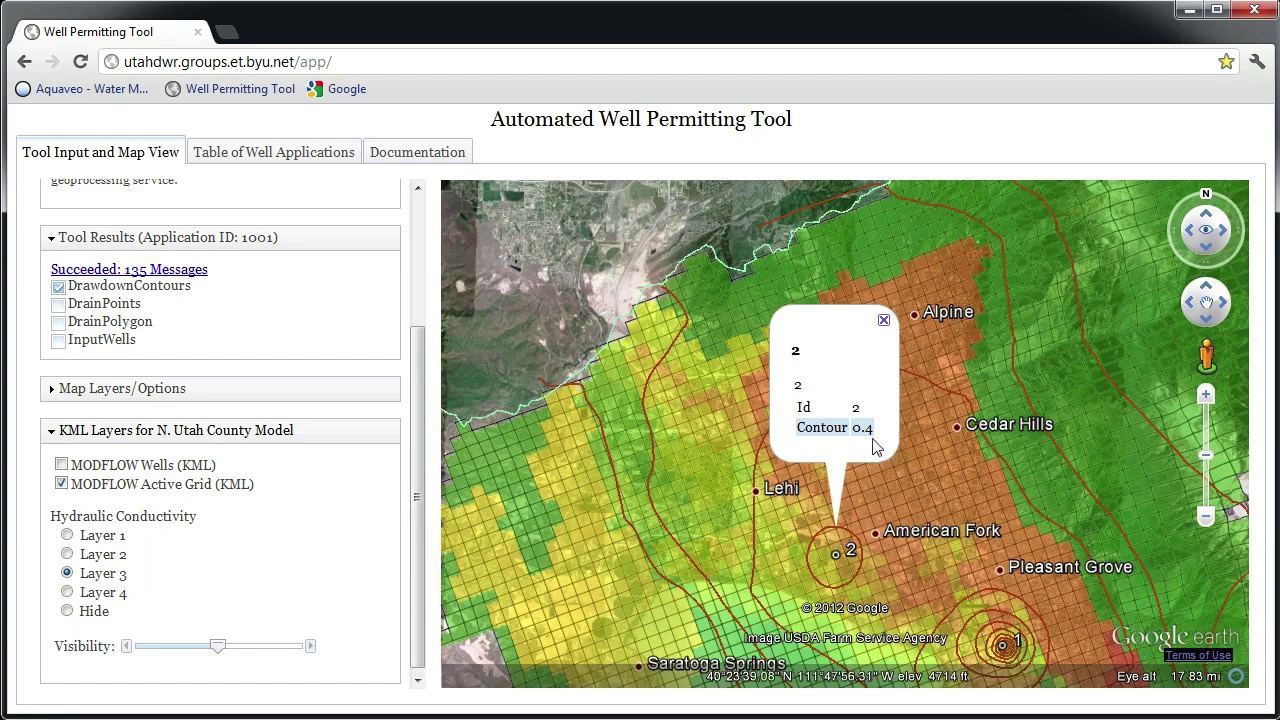
{"action": "left_click", "coordinate": [883, 320]}
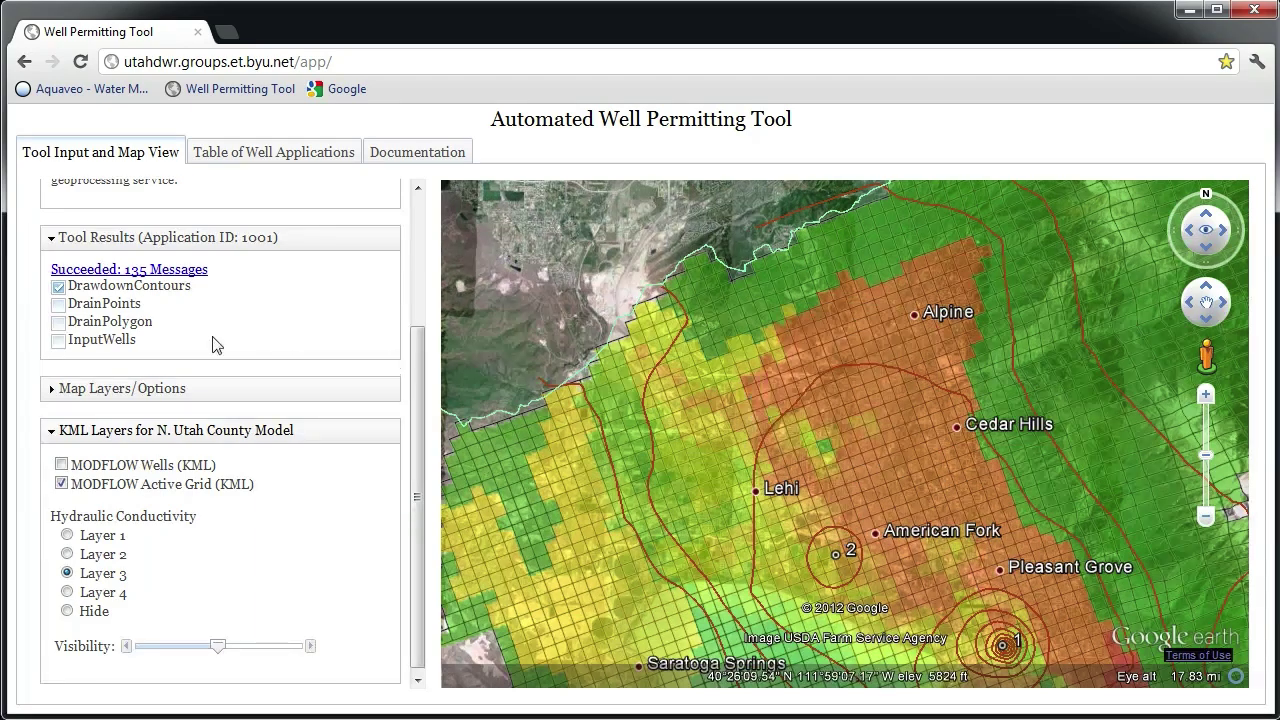
Step: Show the drain points and drain polygon around well 1 and check the polygon's summed flows
{"action": "left_click", "coordinate": [58, 305]}
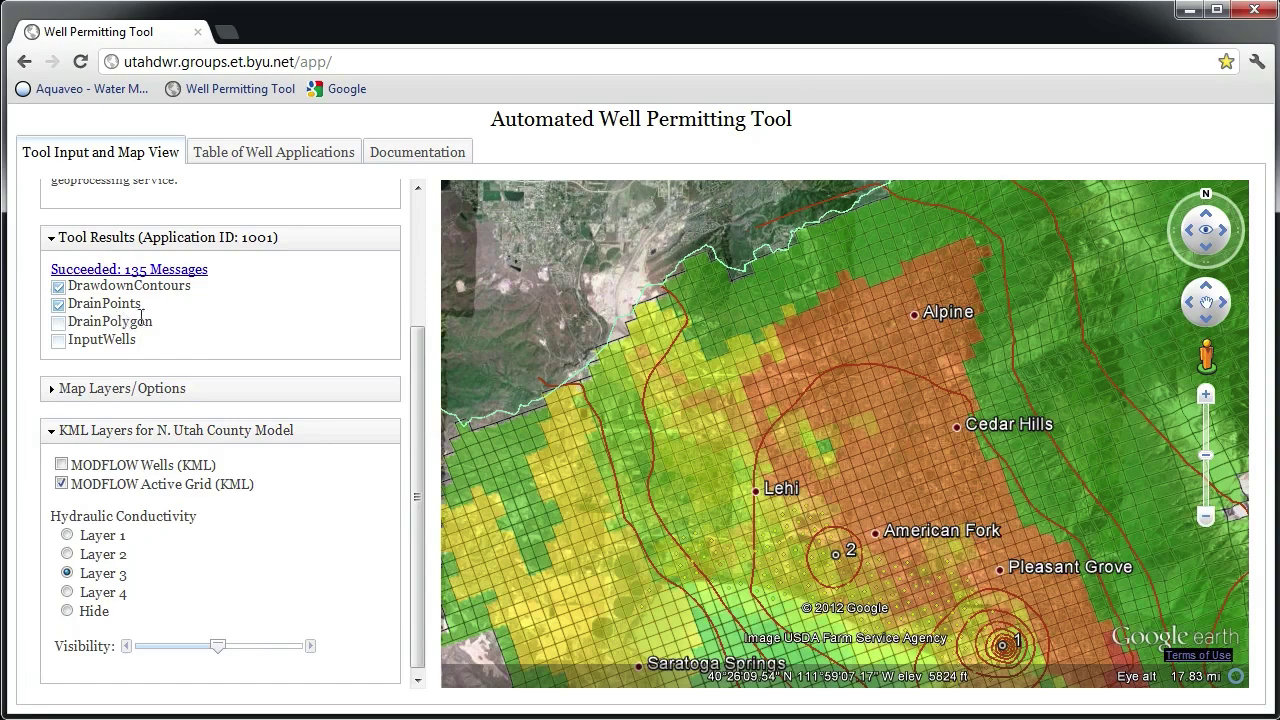
{"action": "left_click_drag", "start_coordinate": [883, 527], "coordinate": [640, 410]}
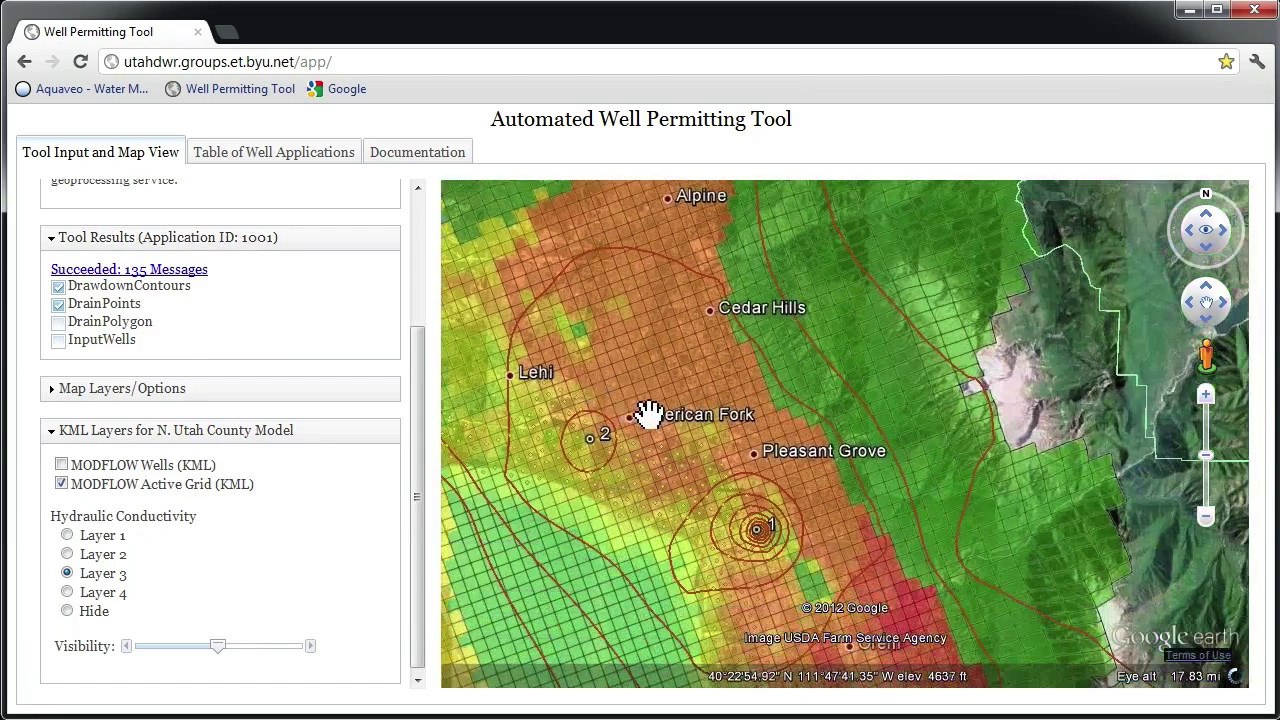
{"action": "left_click", "coordinate": [58, 322]}
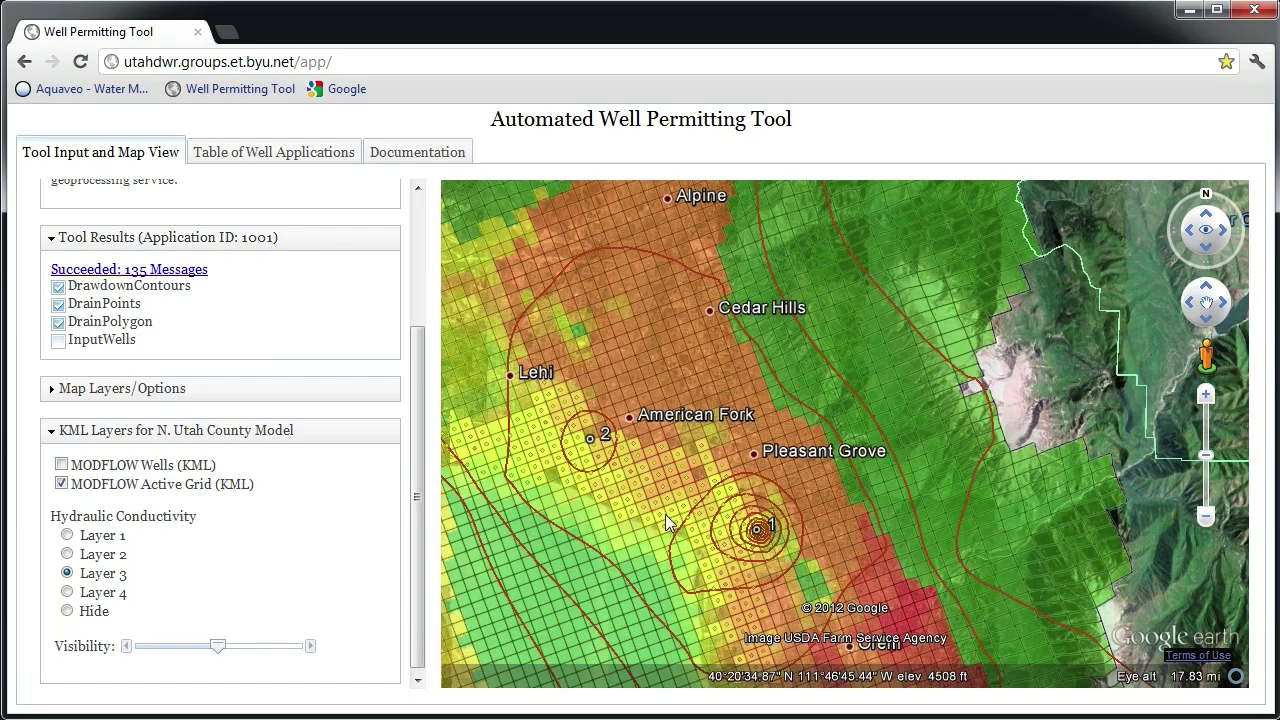
{"action": "left_click", "coordinate": [665, 514]}
{"action": "scroll", "coordinate": [665, 514], "scroll_direction": "up", "scroll_amount": 3}
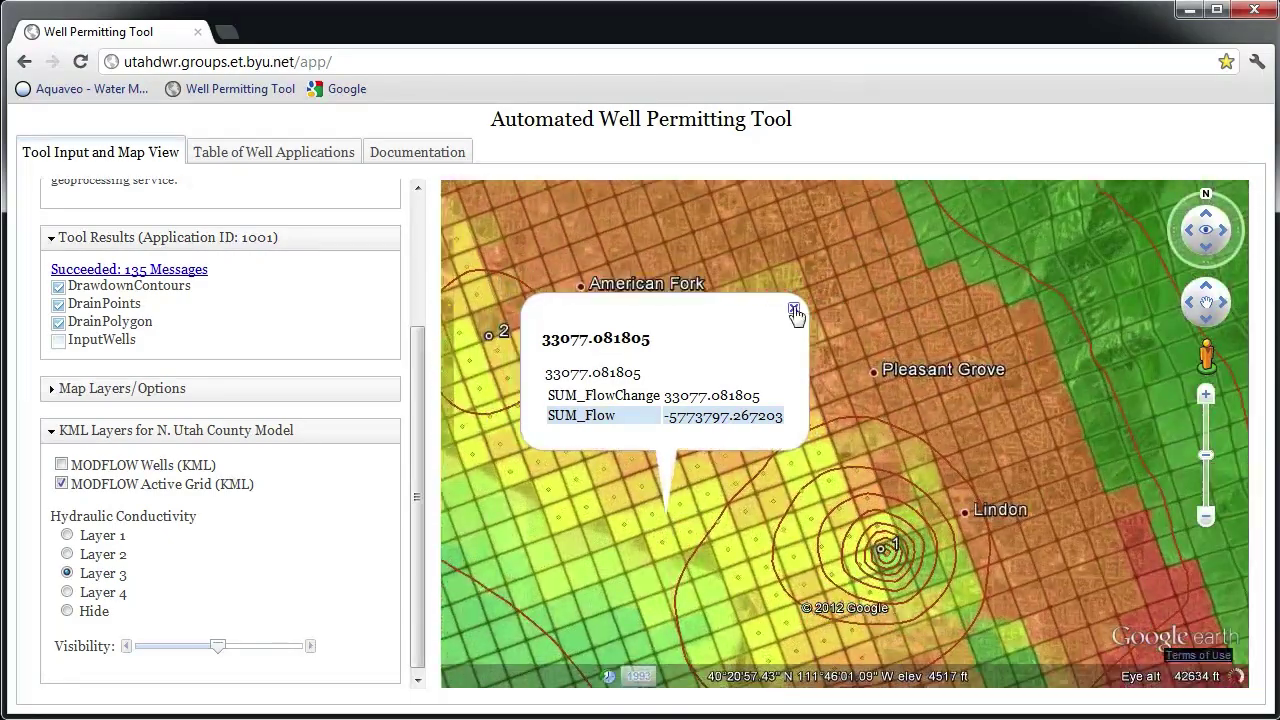
{"action": "left_click", "coordinate": [793, 308]}
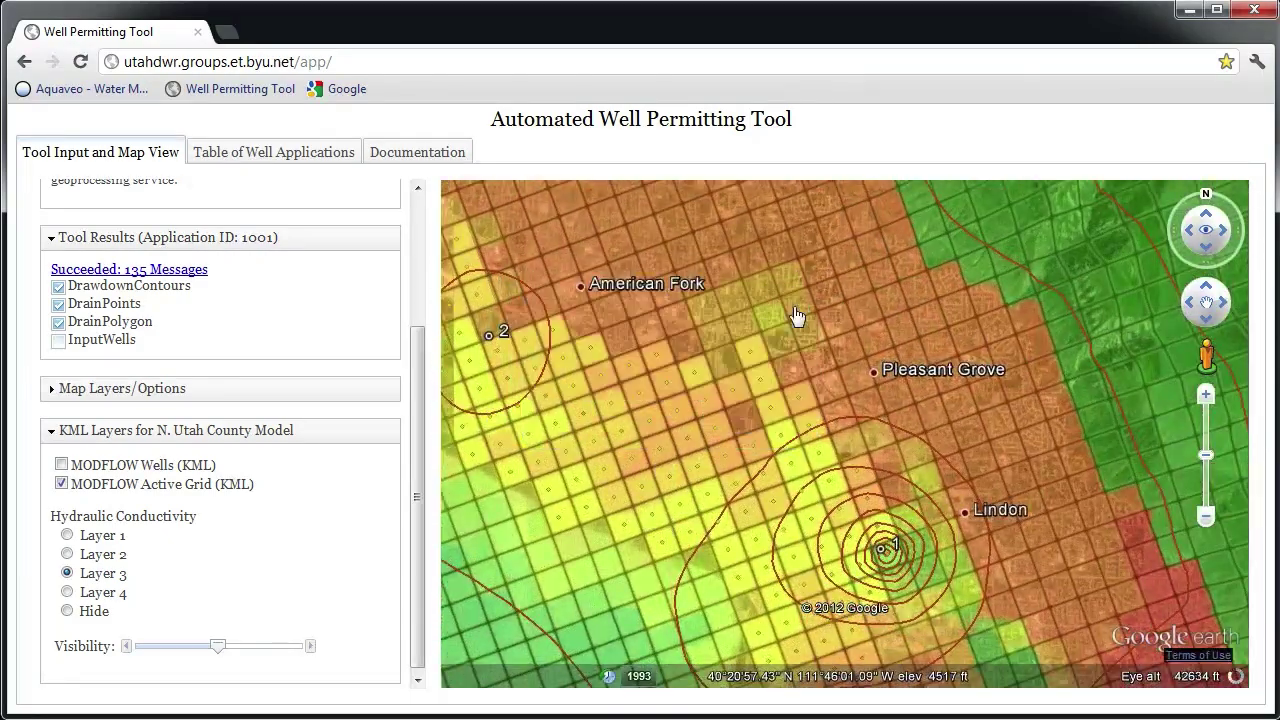
Step: Inspect the flow values of drain cells 2417 and 2554
{"action": "left_click", "coordinate": [677, 411]}
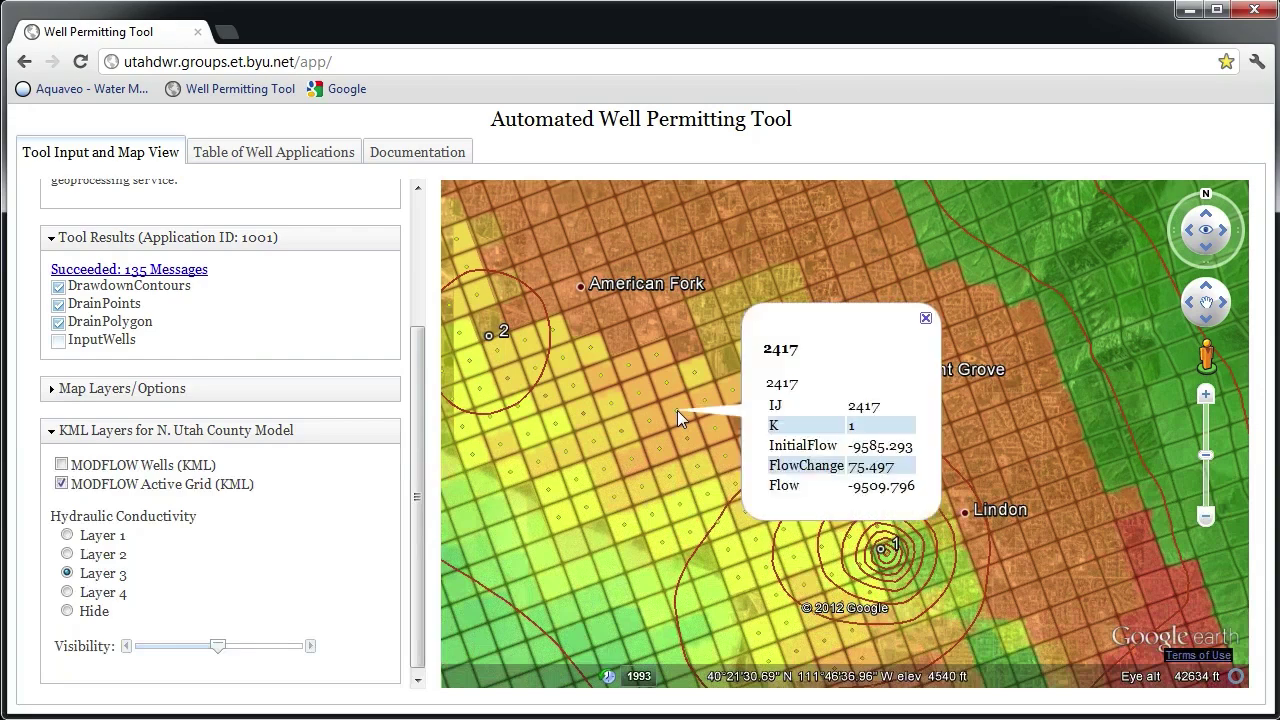
{"action": "left_click", "coordinate": [615, 497]}
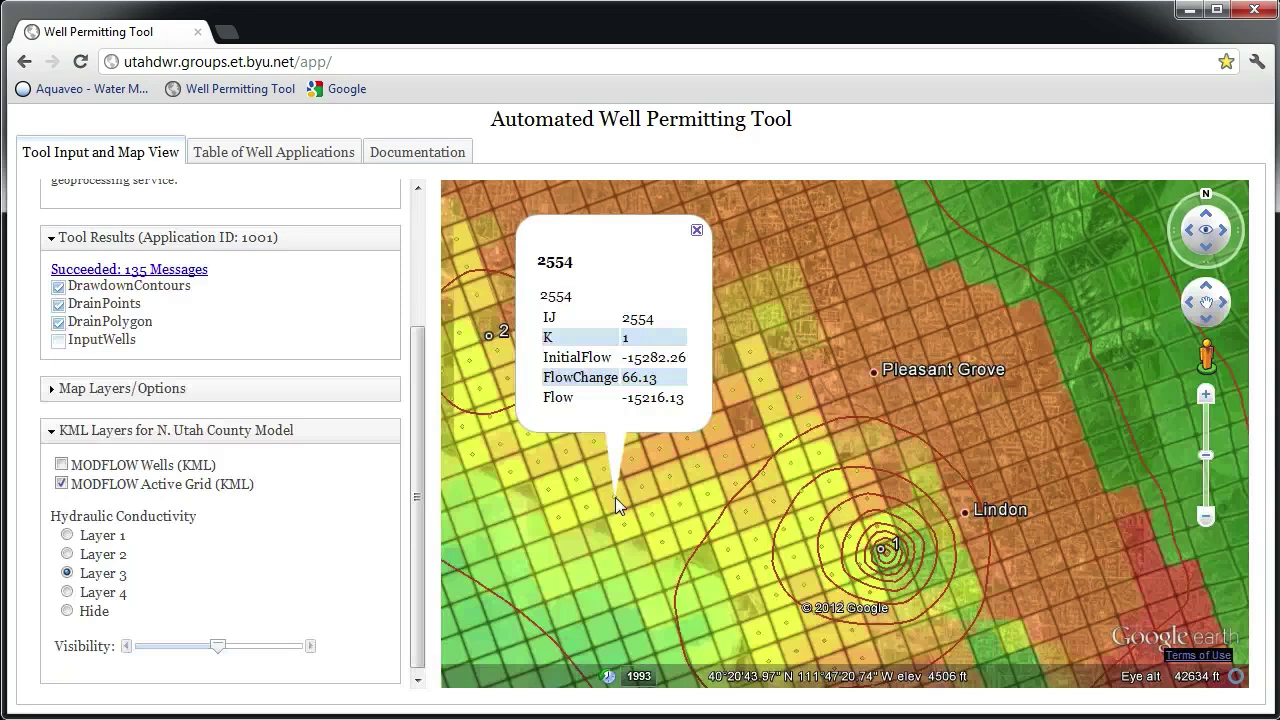
{"action": "left_click", "coordinate": [697, 230]}
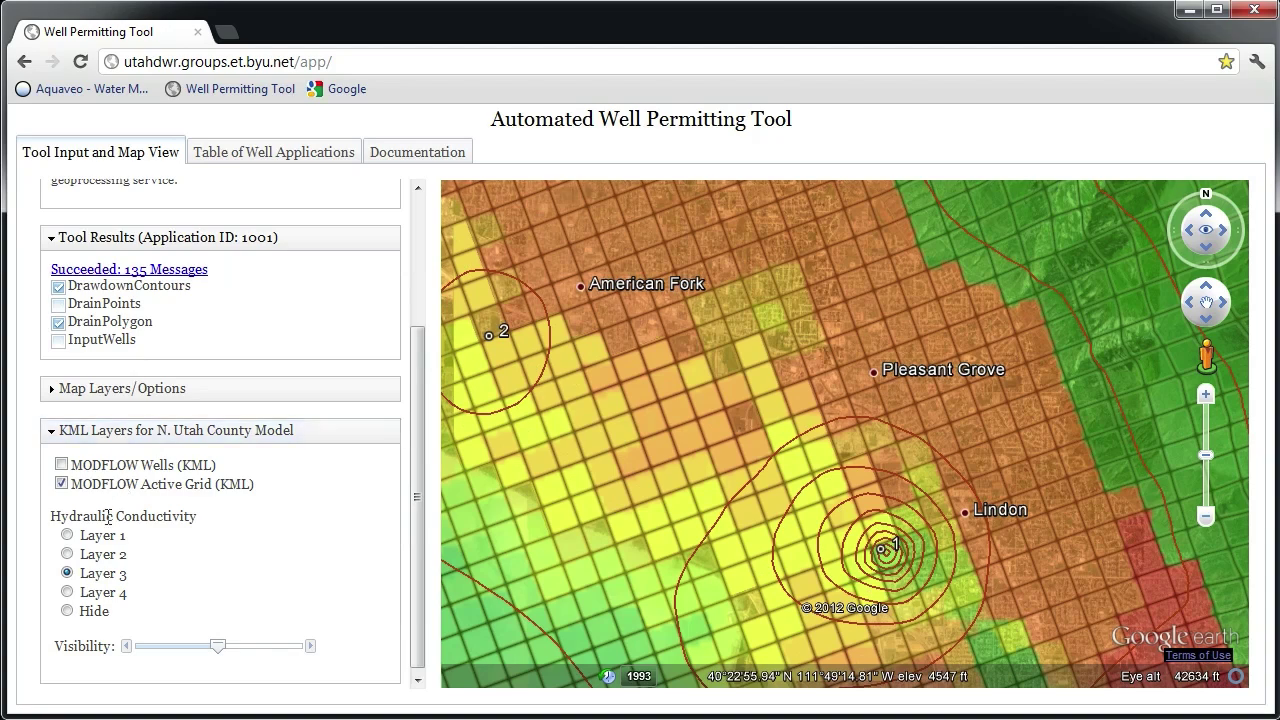
Step: Hide the hydraulic conductivity colouring, recheck the drain polygon's flow totals, and zoom out
{"action": "left_click", "coordinate": [67, 611]}
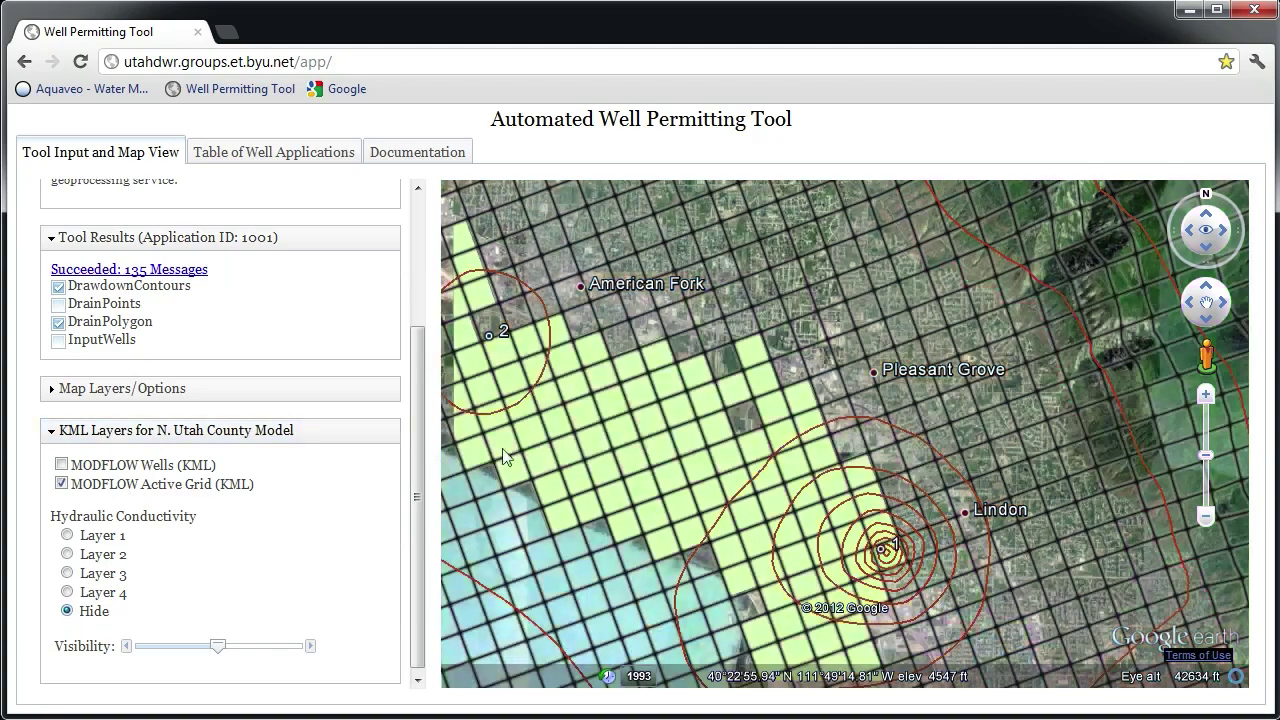
{"action": "left_click", "coordinate": [737, 390]}
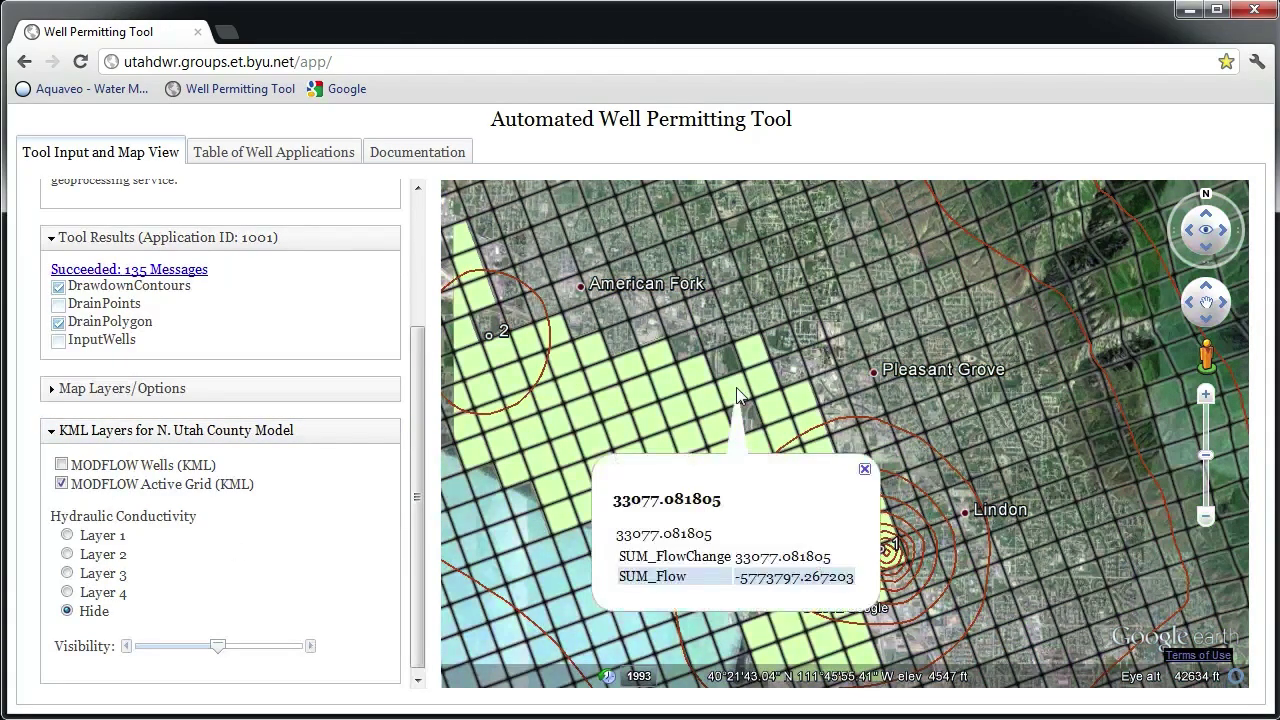
{"action": "left_click", "coordinate": [865, 471]}
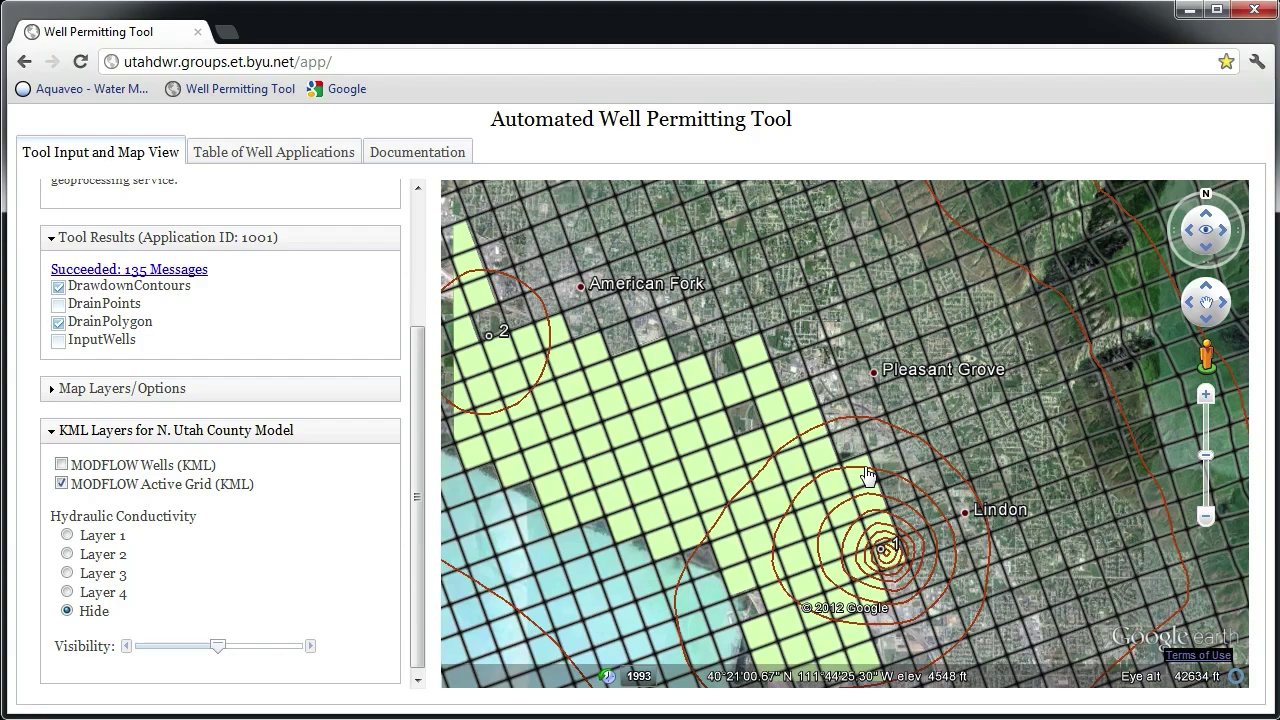
{"action": "scroll", "coordinate": [867, 475], "scroll_direction": "down", "scroll_amount": 3}
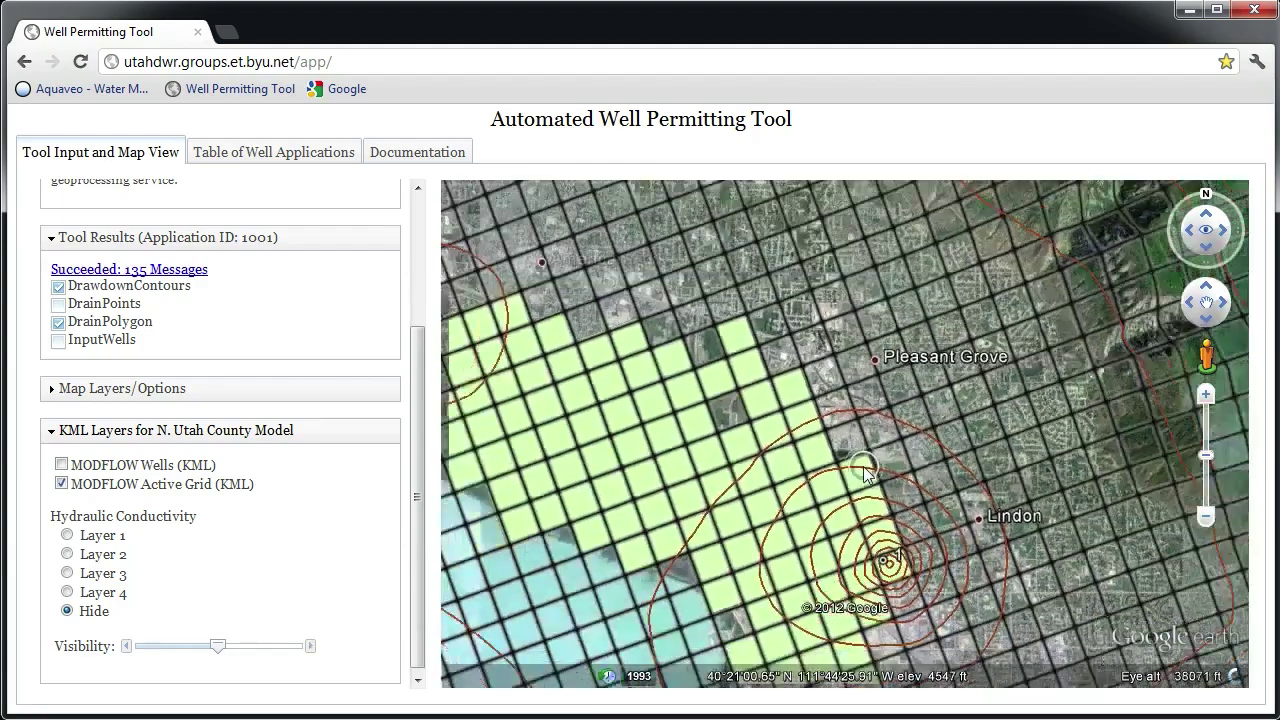